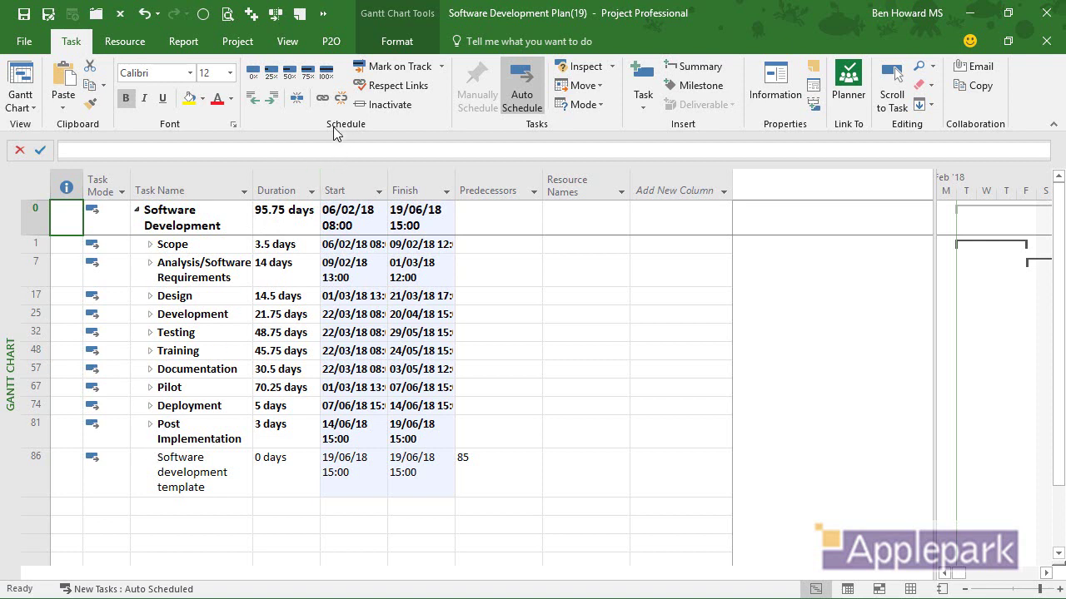
Expand the whole task outline to show all subtasks
click(287, 42)
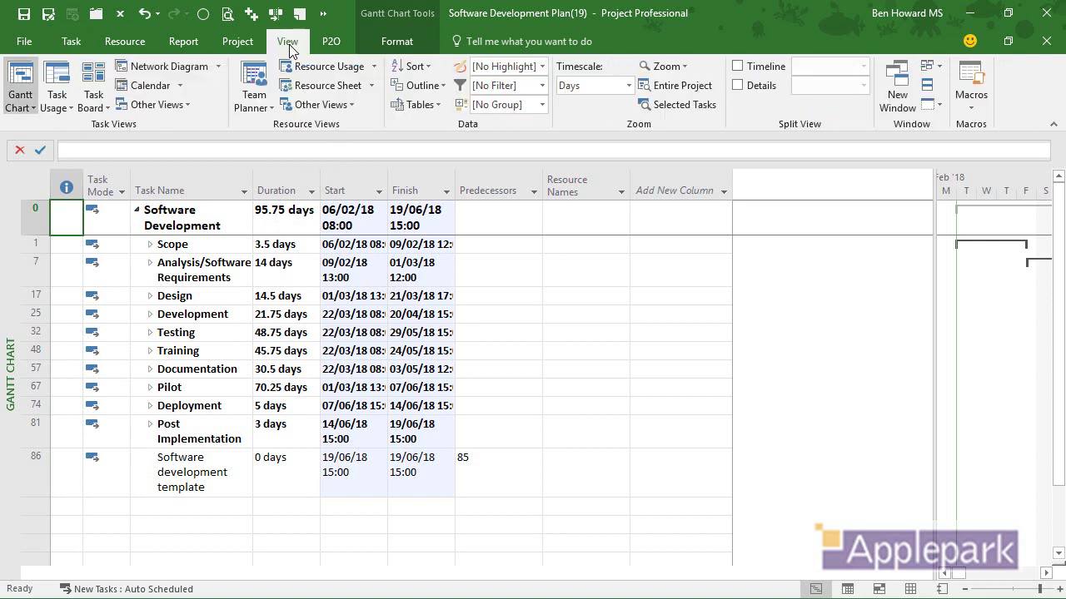
click(437, 86)
click(442, 148)
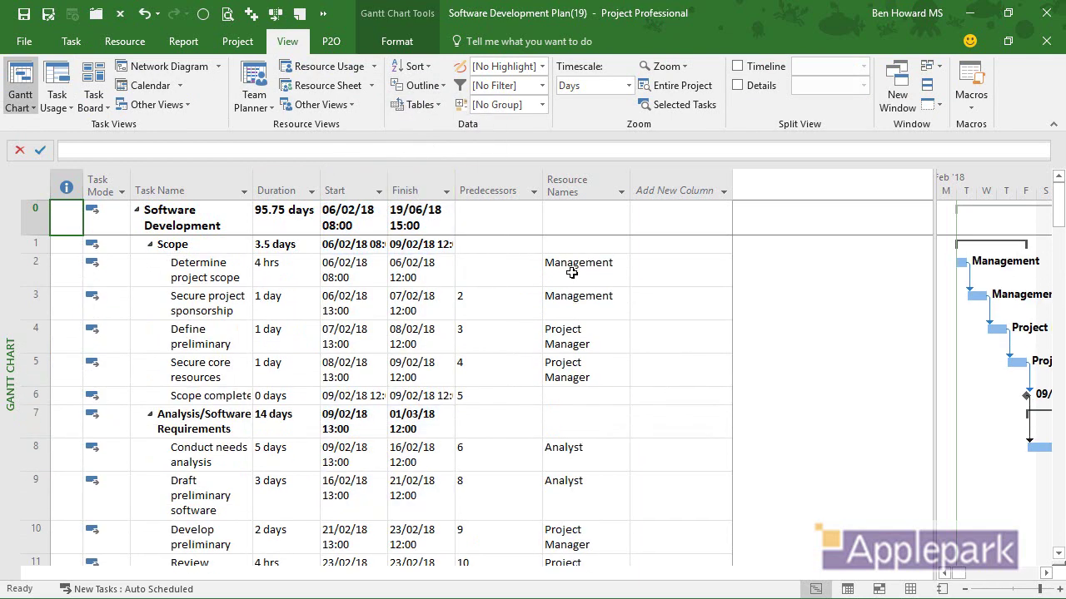
Examine the resource assignments of the tasks from the Scope phase down to the Design phase
click(571, 271)
click(571, 301)
click(584, 344)
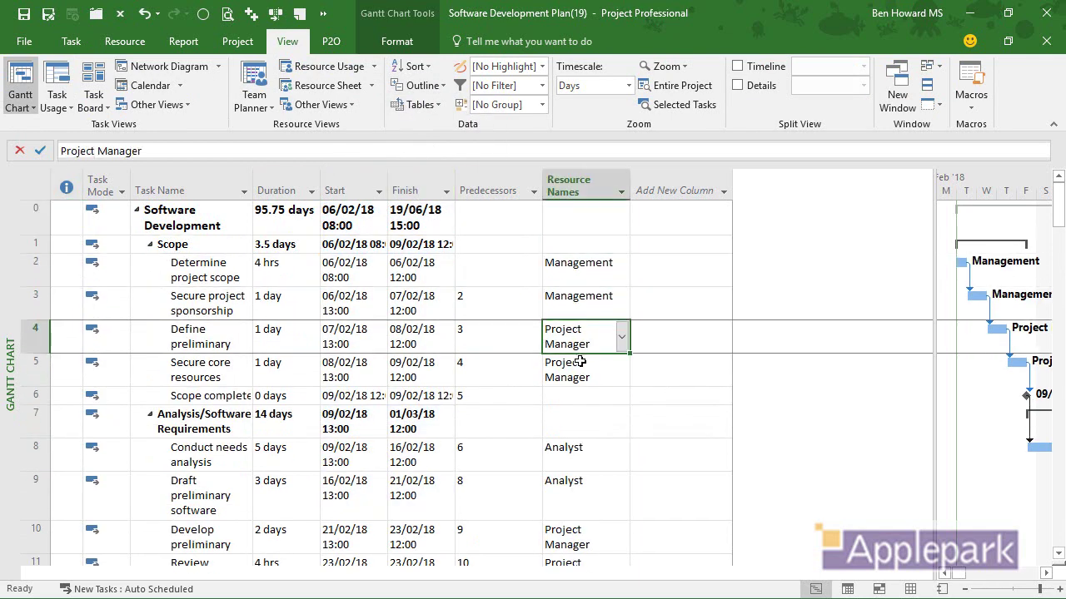
click(581, 363)
scroll(604, 341, down, 4)
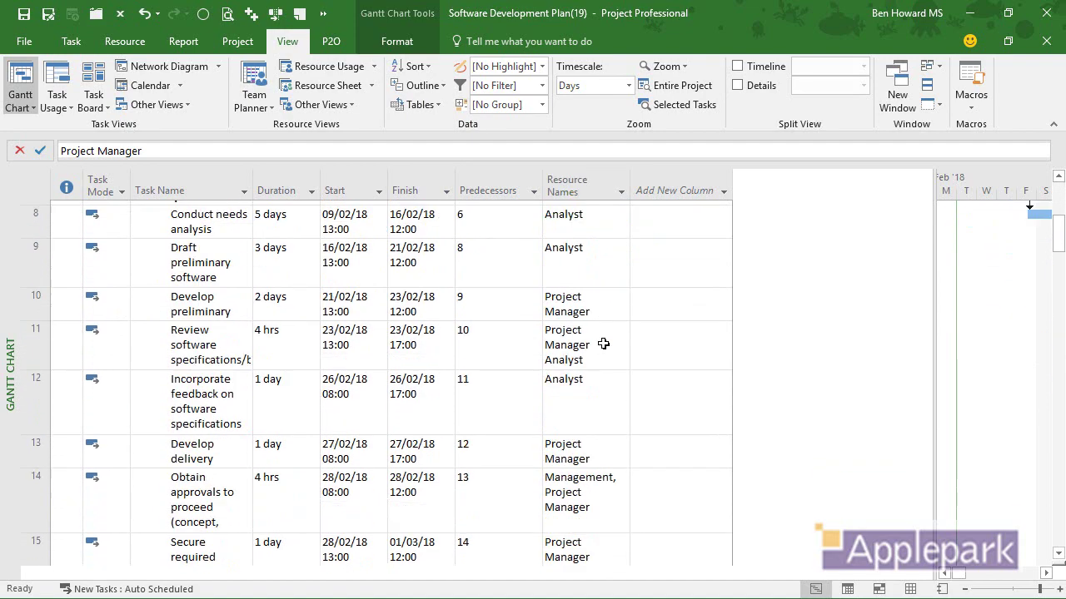
scroll(608, 342, down, 3)
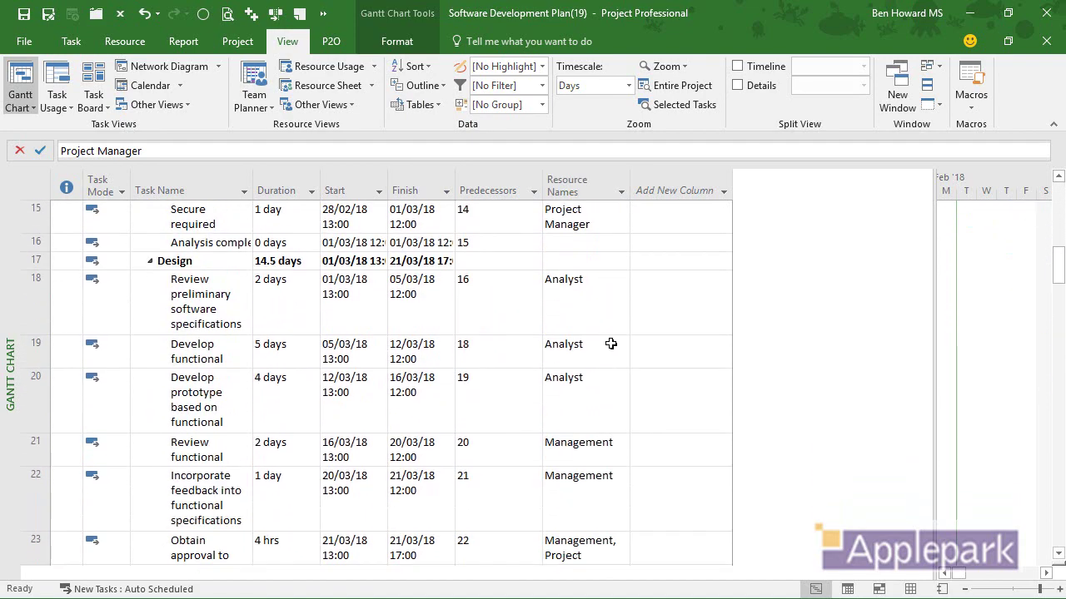
scroll(333, 333, up, 5)
Reduce the height of all task rows to a single line
click(35, 185)
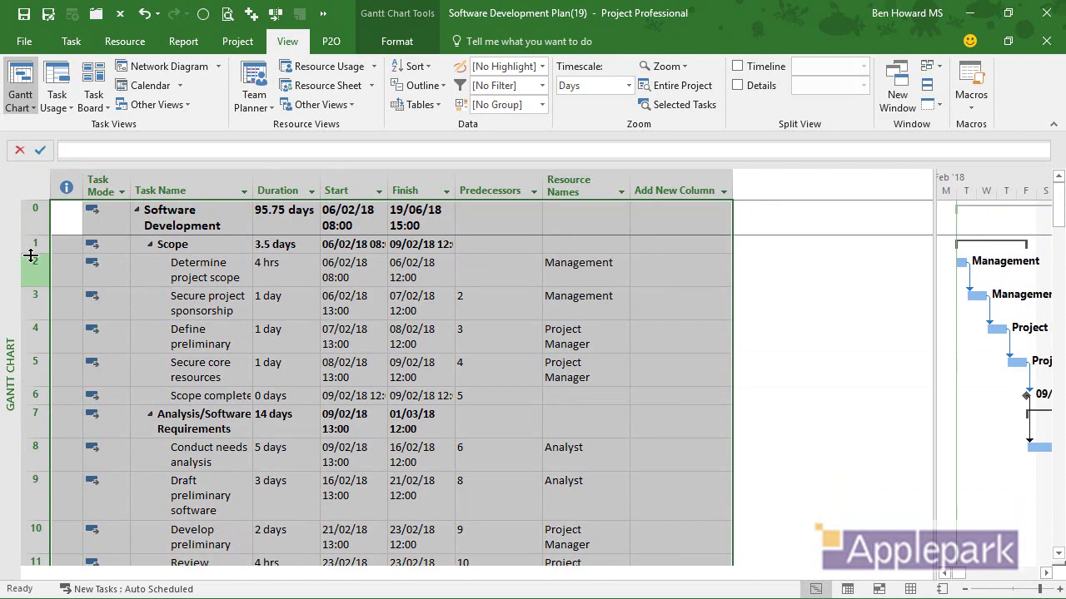
drag(28, 285, 33, 271)
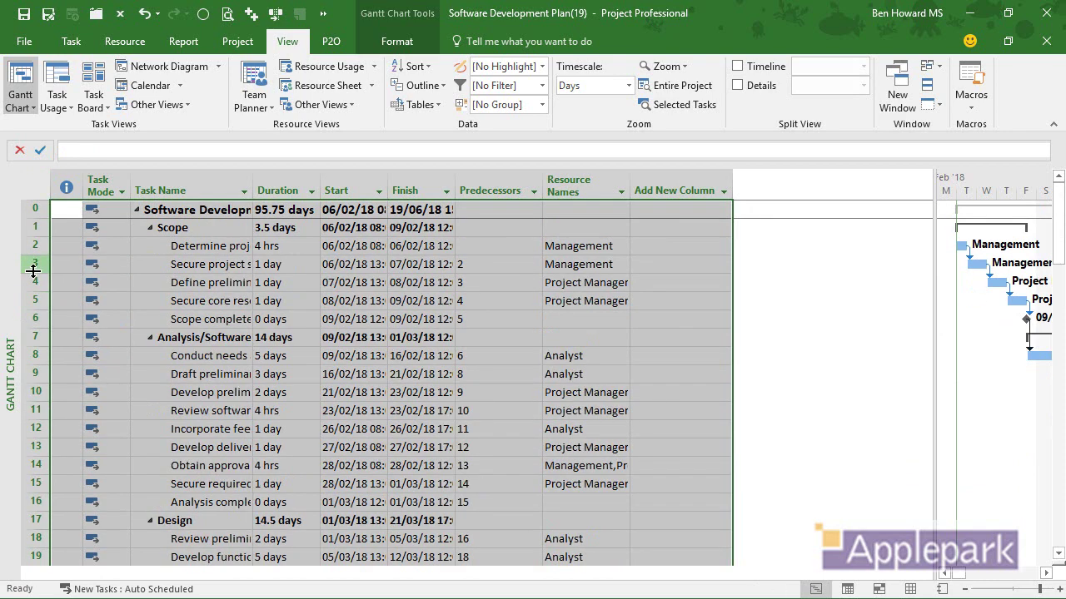
click(588, 246)
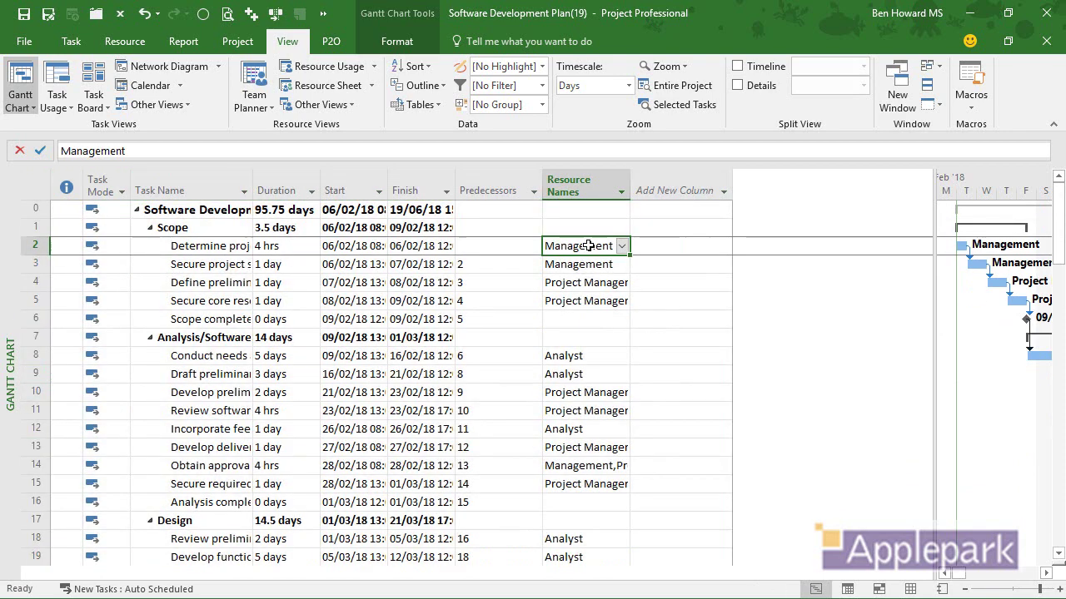
Switch to the Resource Sheet view and set the Project Manager's maximum units to 50%
right_click(8, 258)
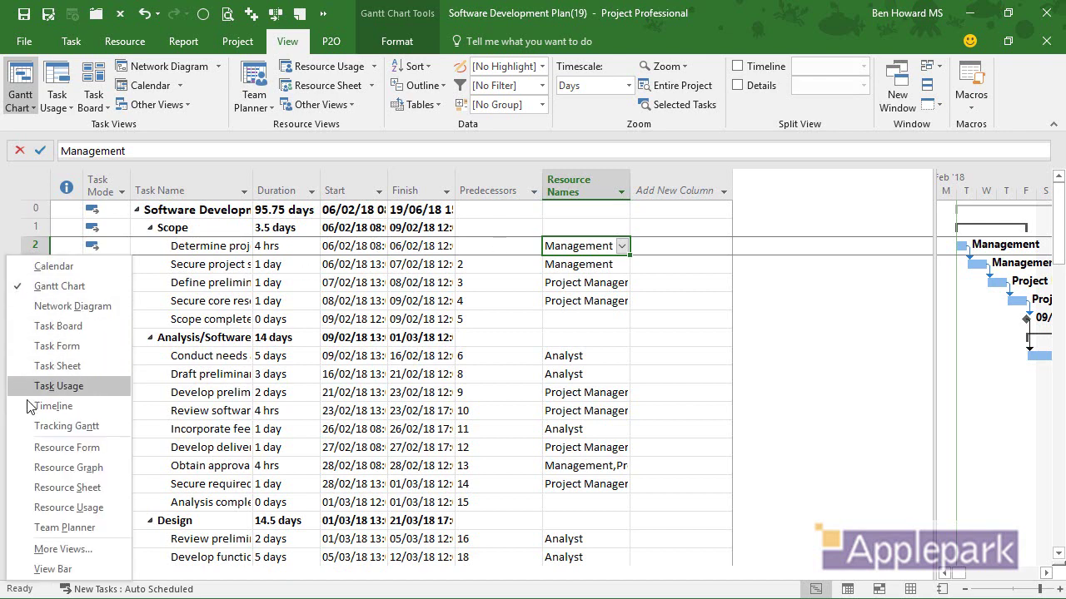
click(31, 487)
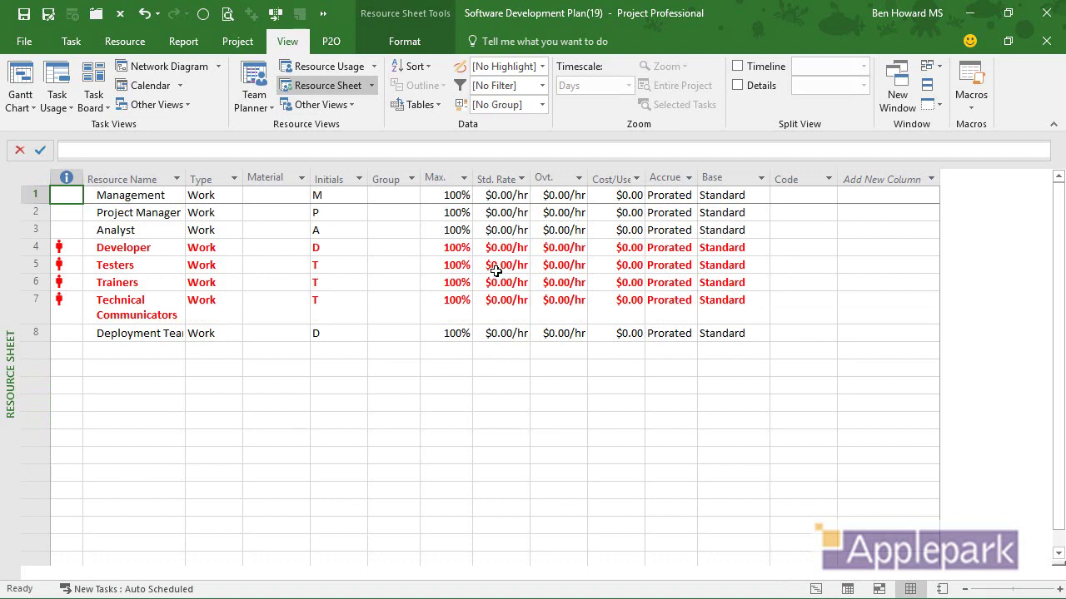
click(451, 214)
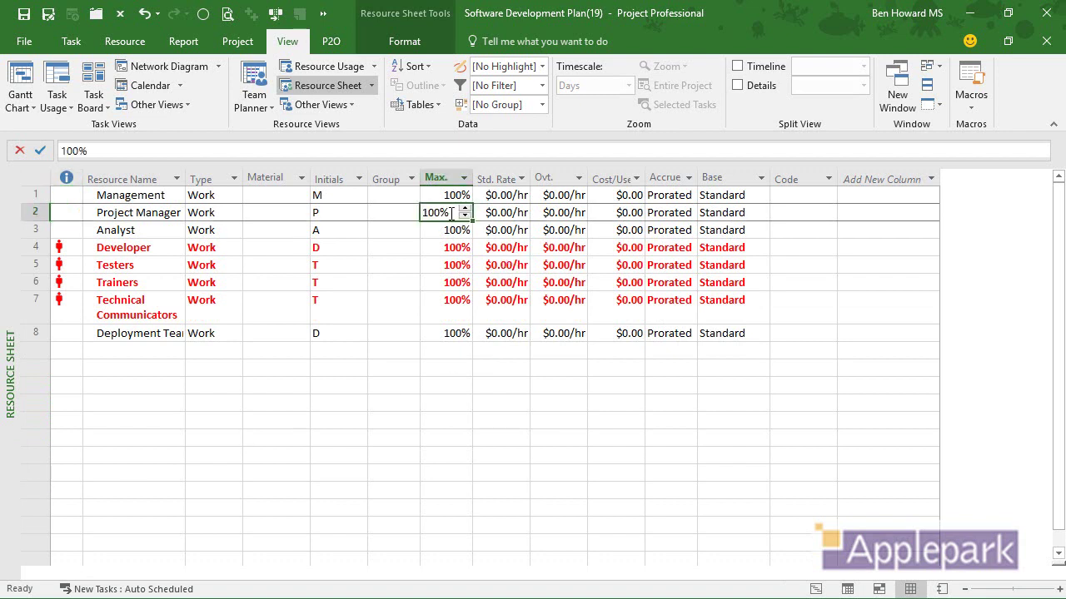
text(50)
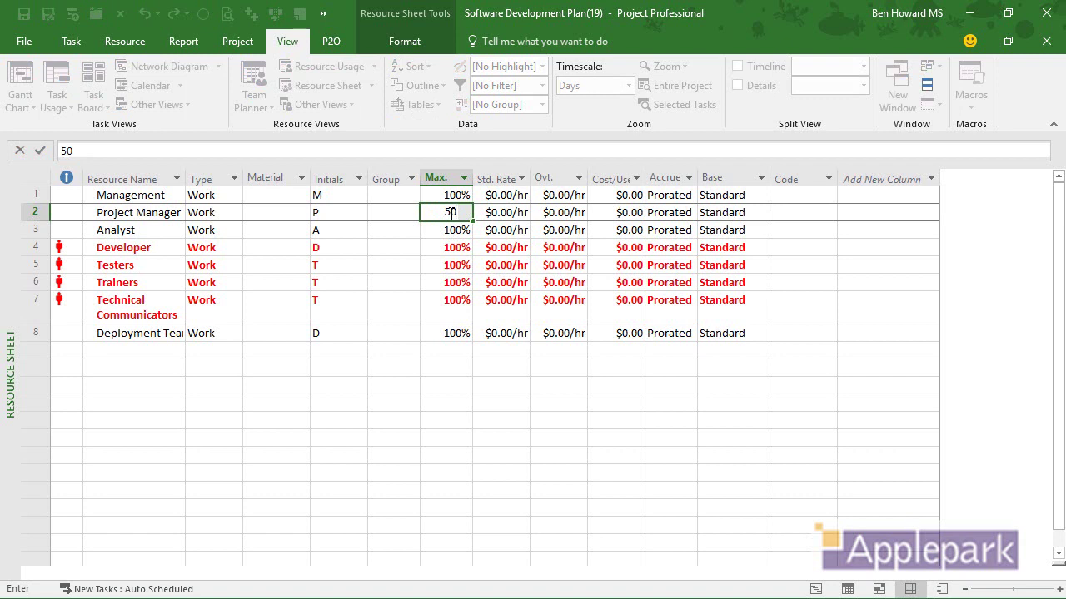
key(Return)
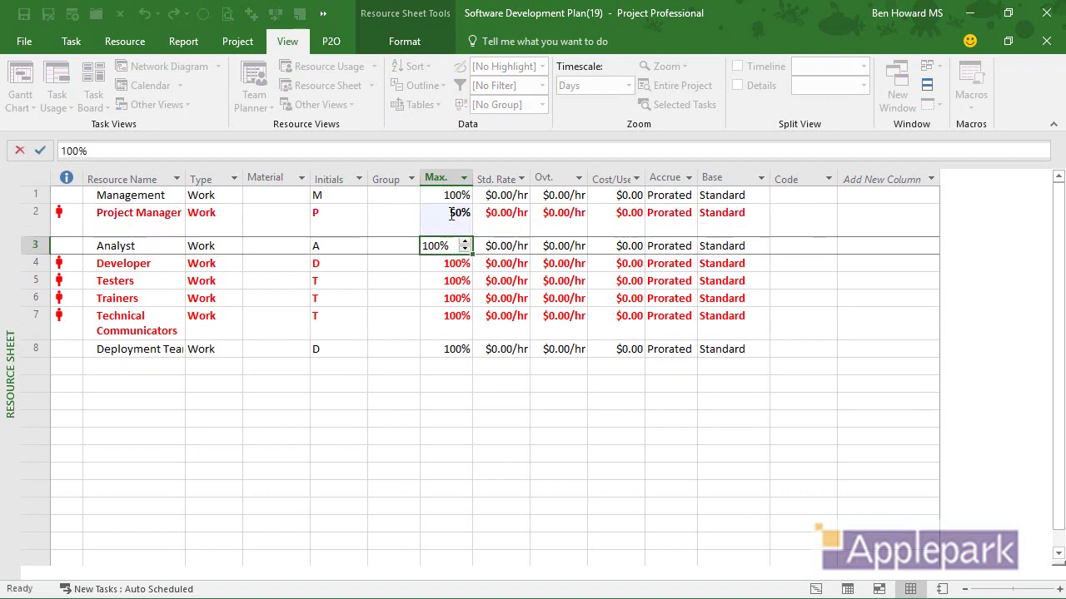
Set the maximum units to 50% for Testers and 75% for Trainers
key(Down)
key(Down)
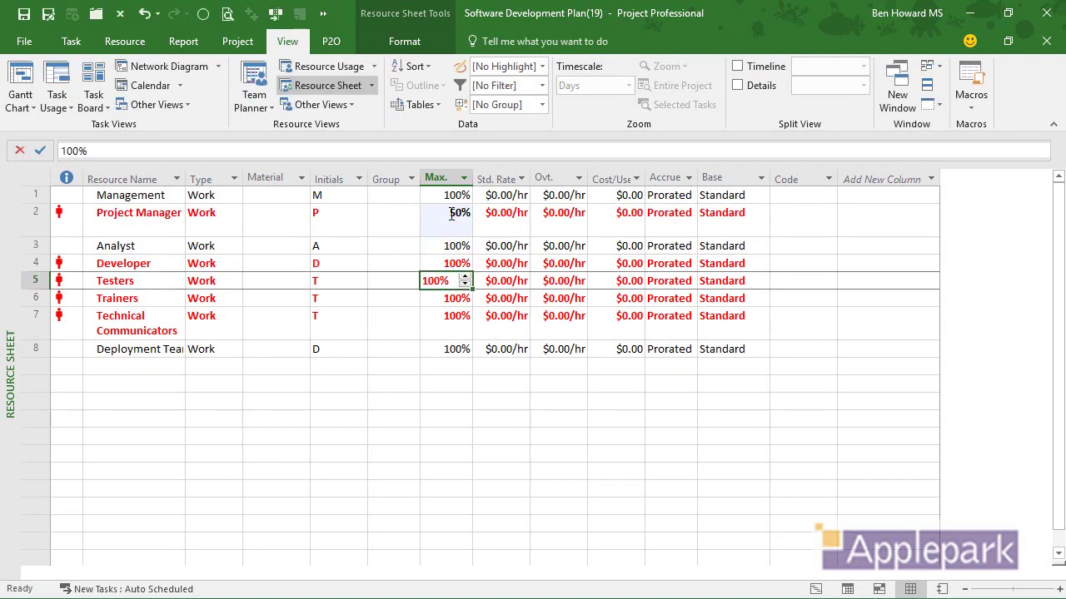
text(50)
key(Return)
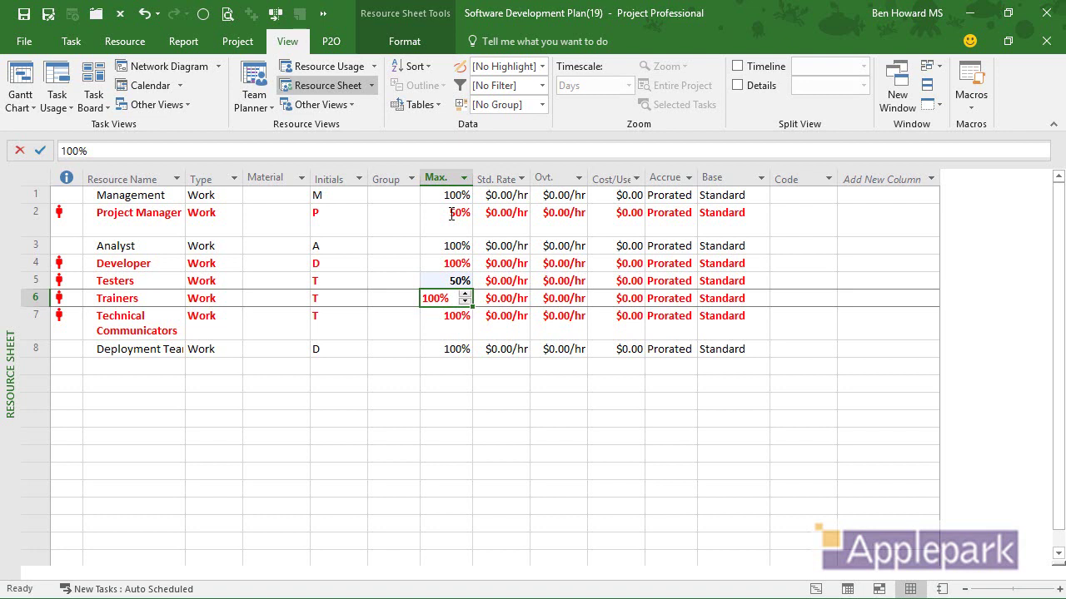
text(75)
key(Return)
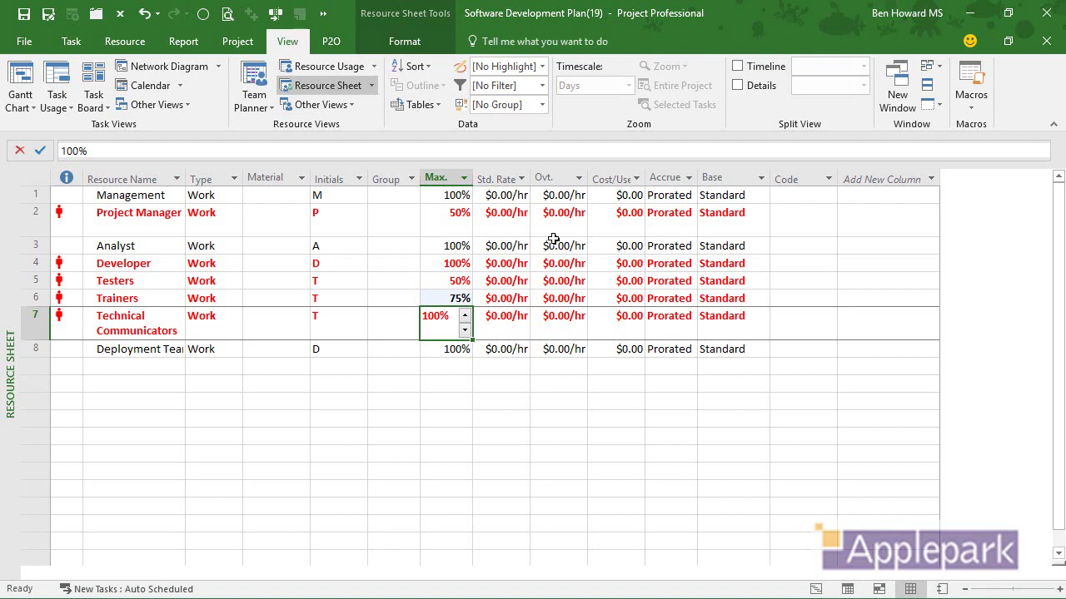
Add the Number1 field as a new column in the resource sheet
click(909, 179)
text(number1)
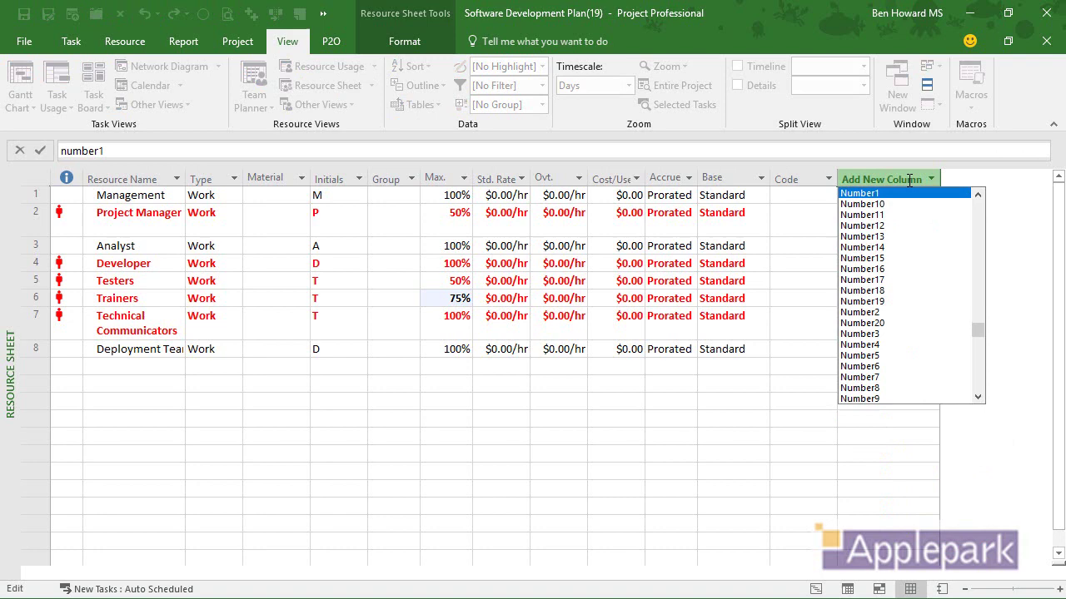
key(Return)
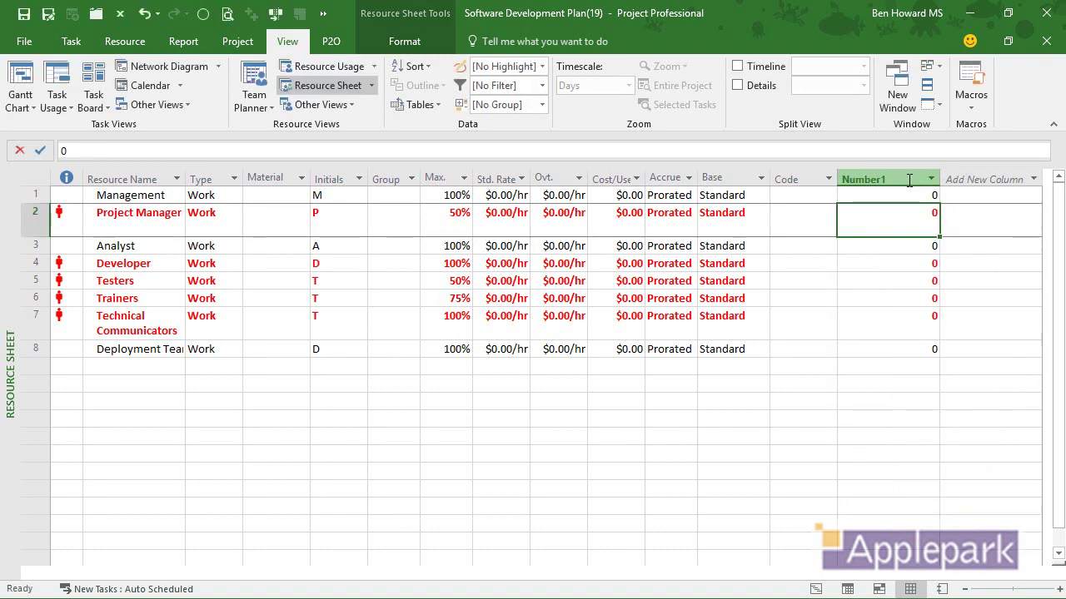
Open the custom field settings for the Number1 column and rename the field as Capacity
right_click(907, 179)
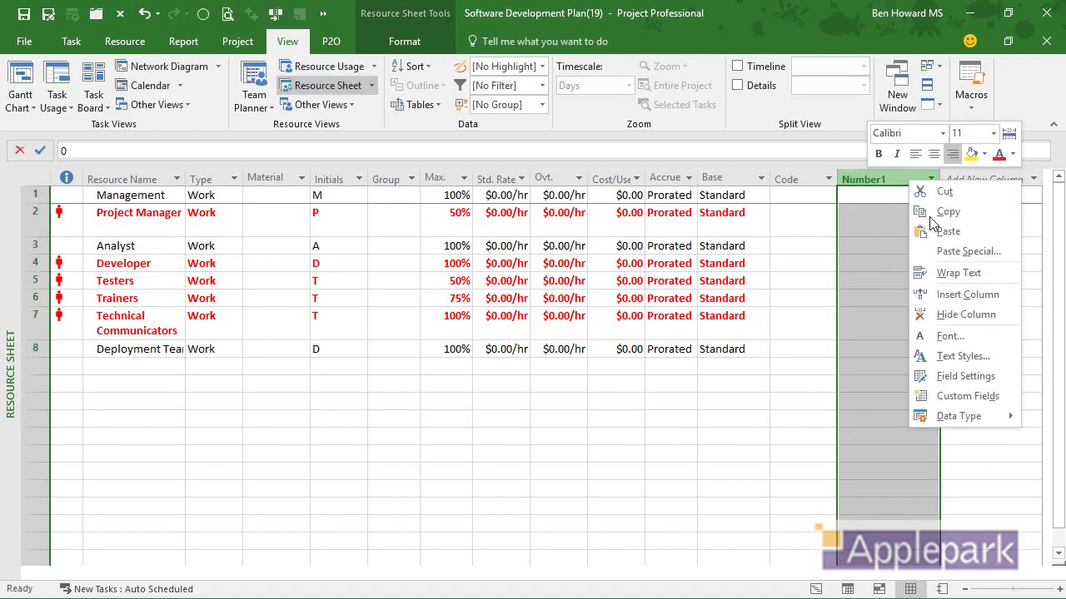
click(957, 397)
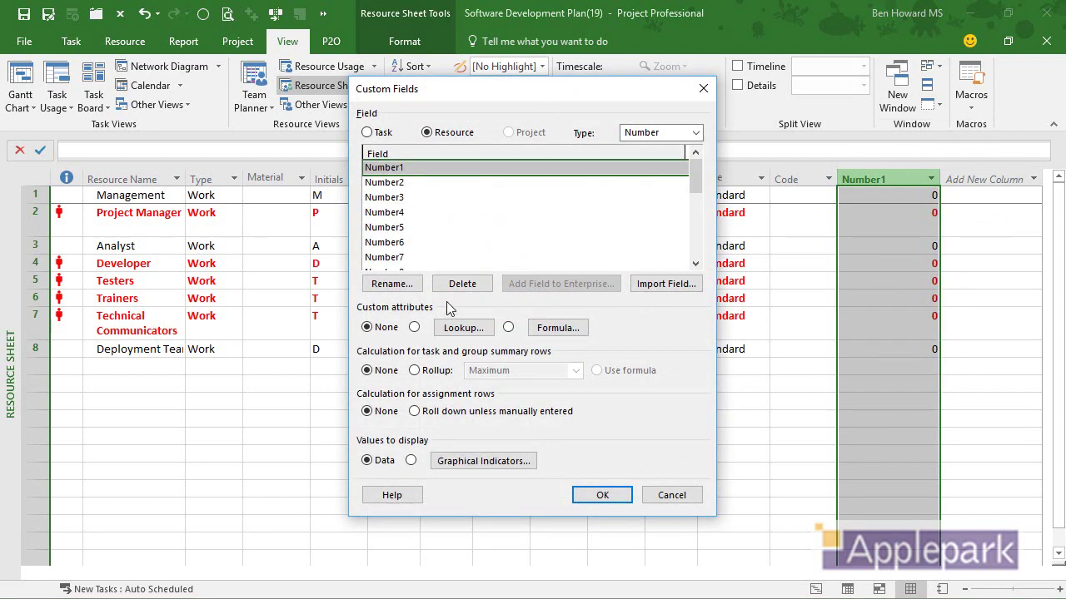
click(407, 286)
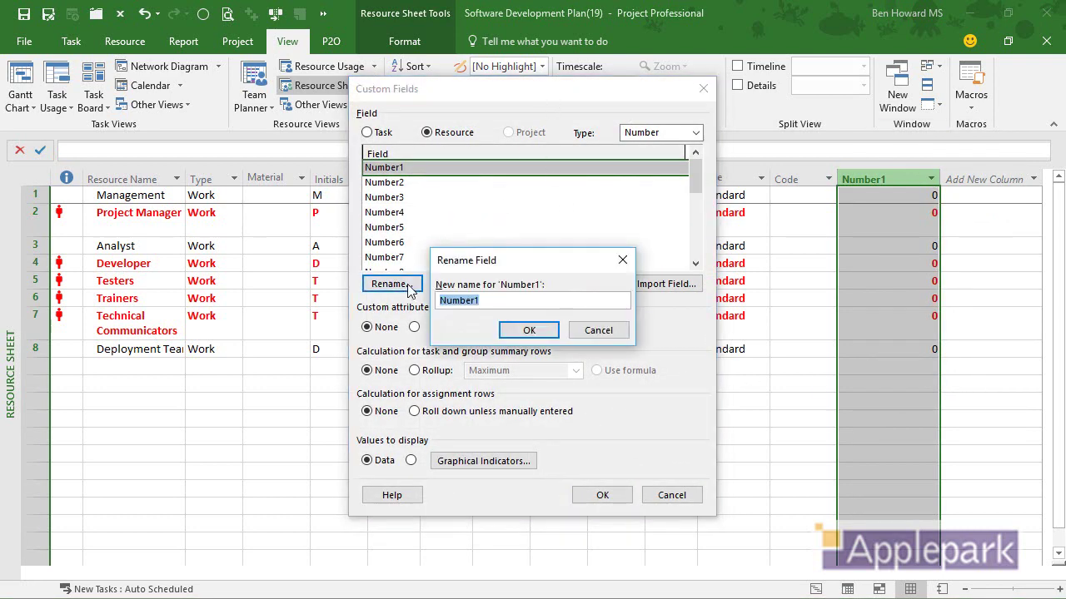
text(Capacity)
key(Return)
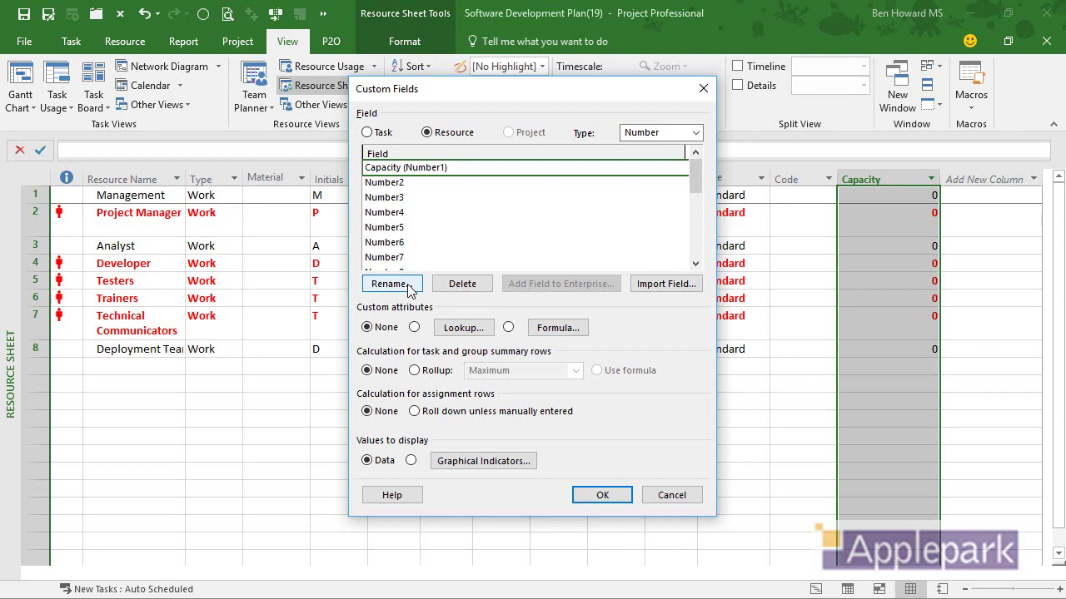
Start a formula for the Capacity field with the date function ProjDateDiff( date1, date2, calendar )
click(558, 328)
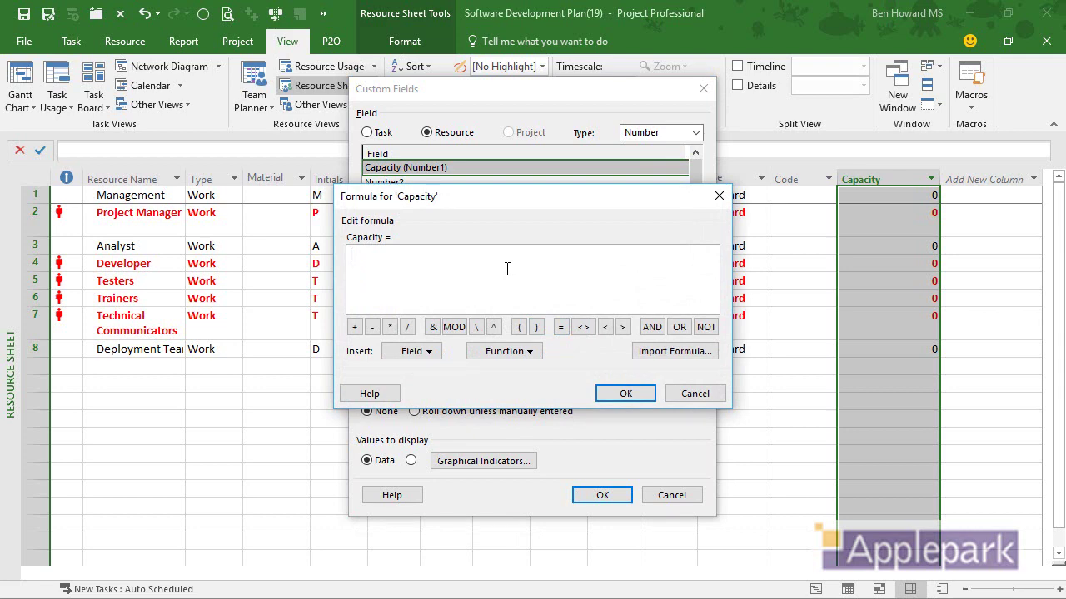
click(528, 355)
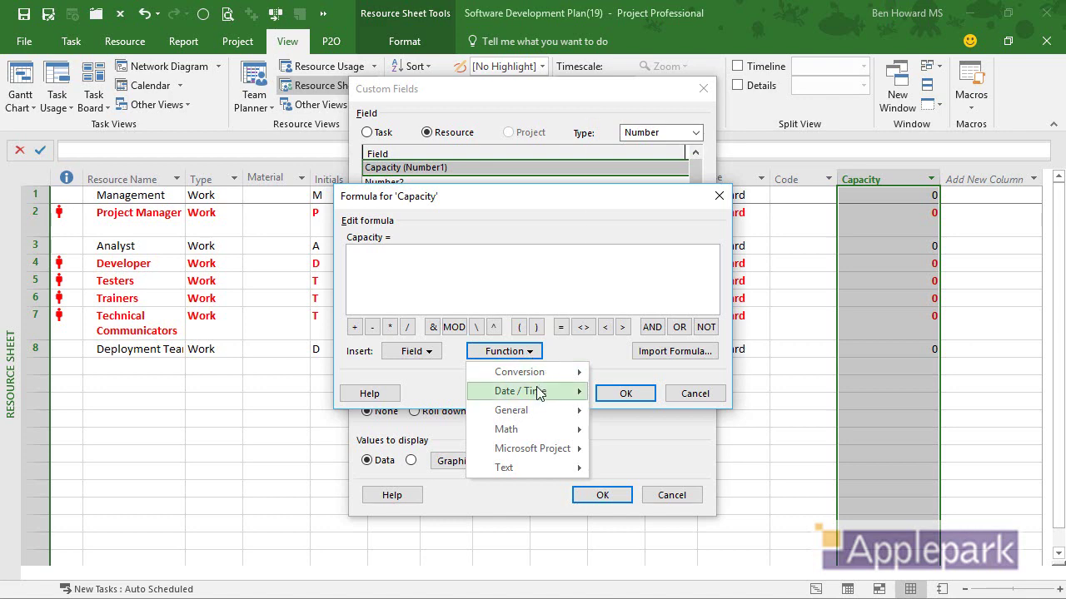
mouse_move(538, 393)
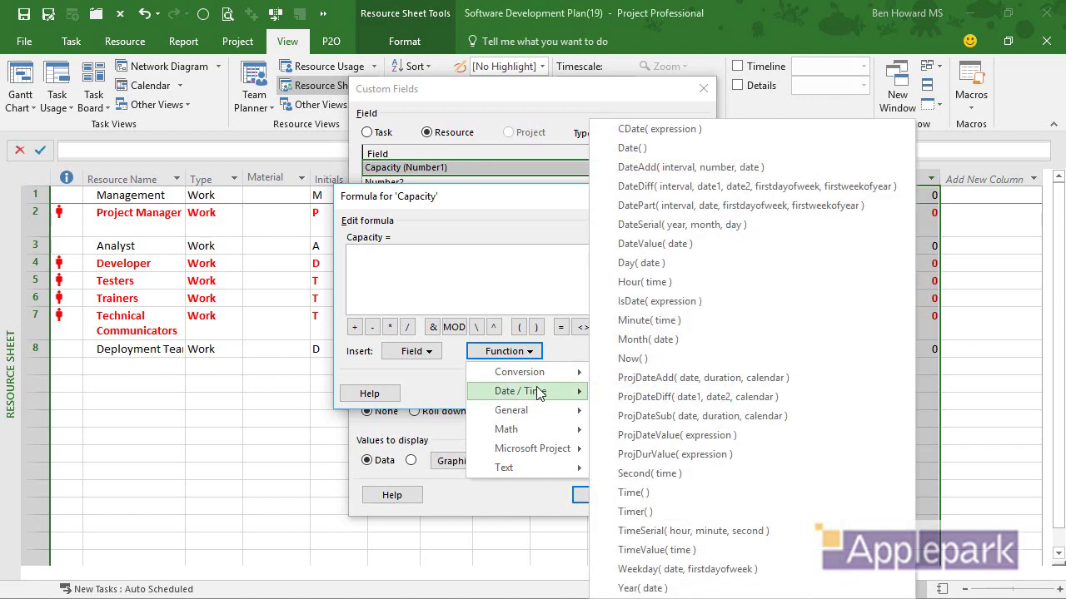
click(650, 405)
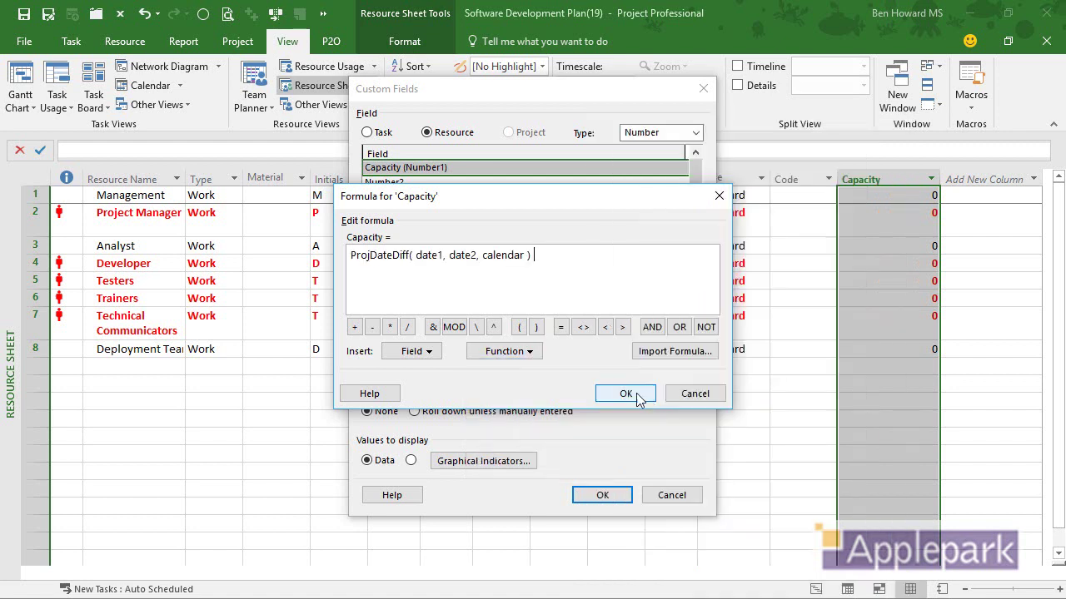
Replace the date1 argument in the formula with the [Project Start] field
double_click(431, 255)
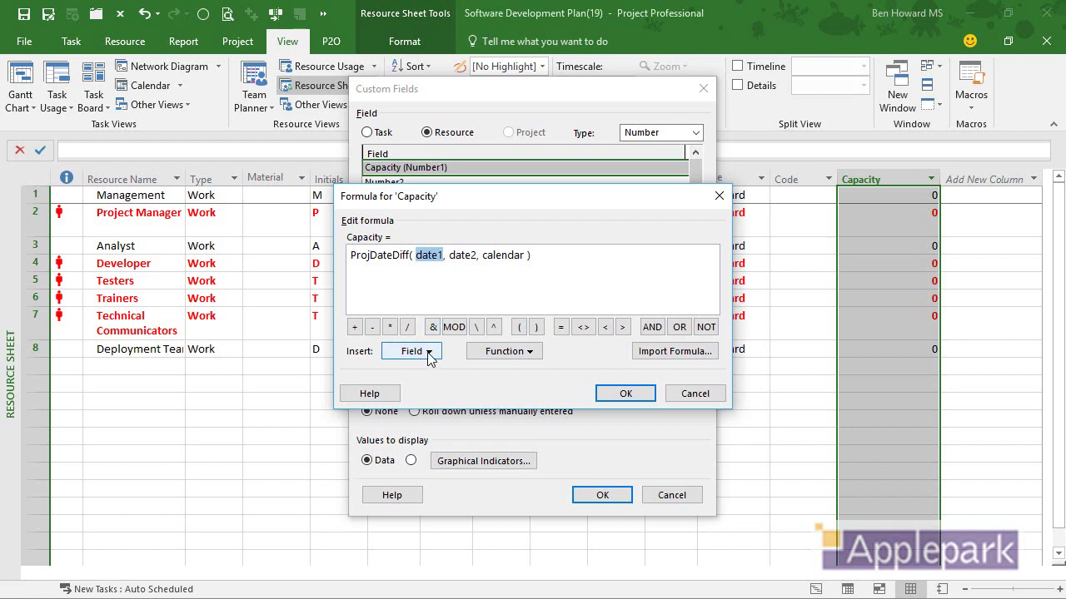
click(430, 352)
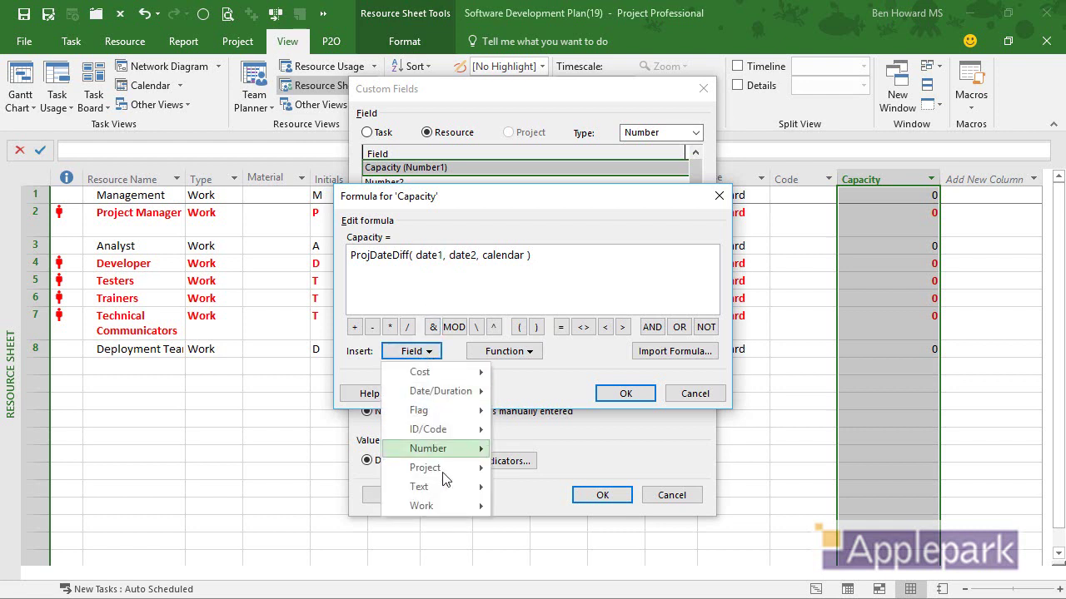
mouse_move(450, 475)
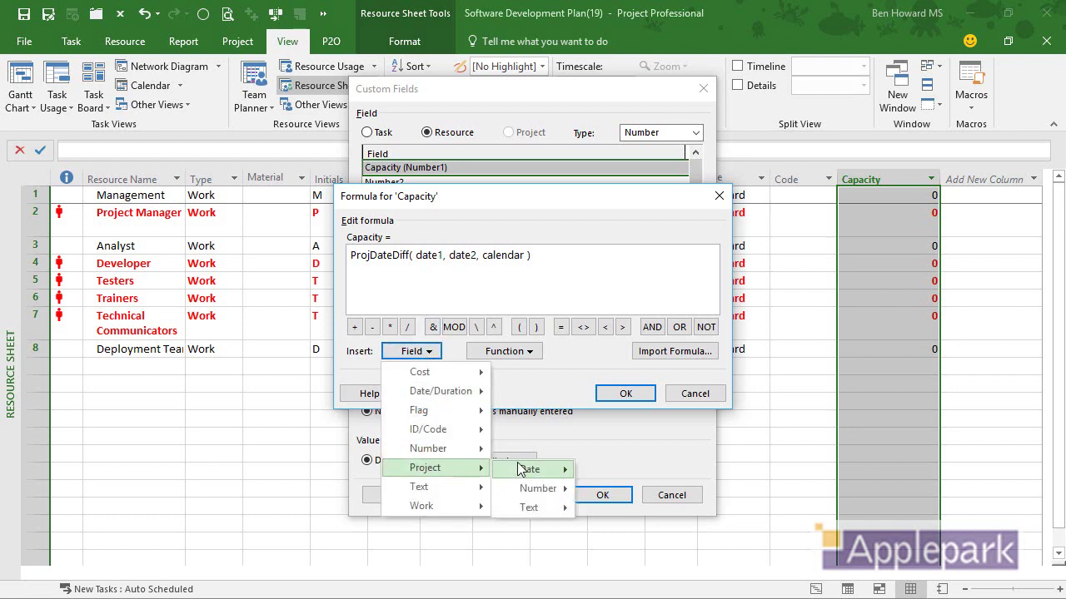
mouse_move(519, 469)
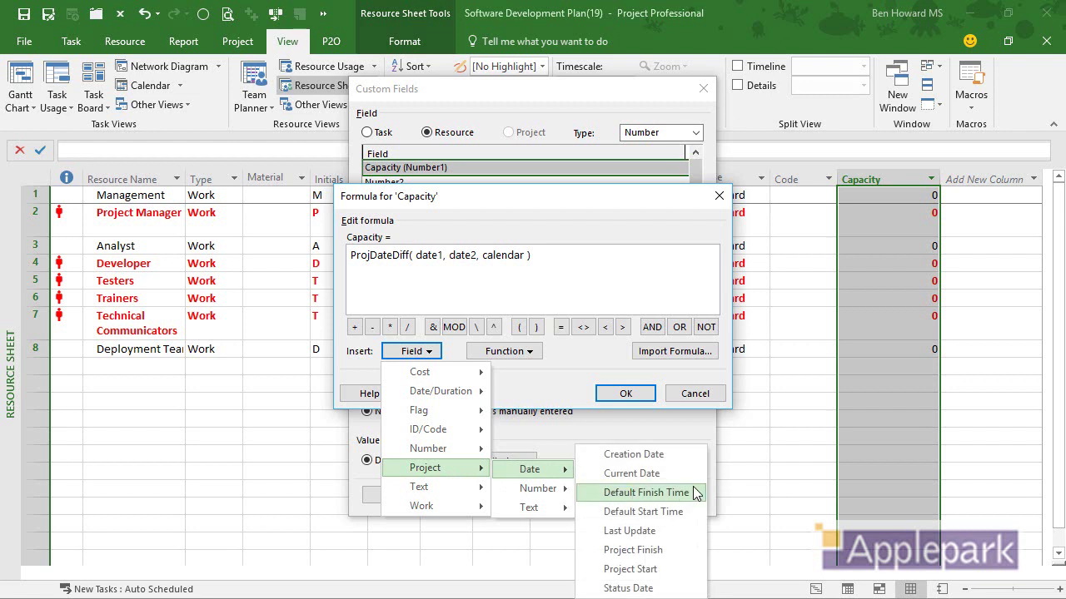
click(671, 569)
Replace the date2 argument in the formula with the [Project Finish] field
triple_click(503, 256)
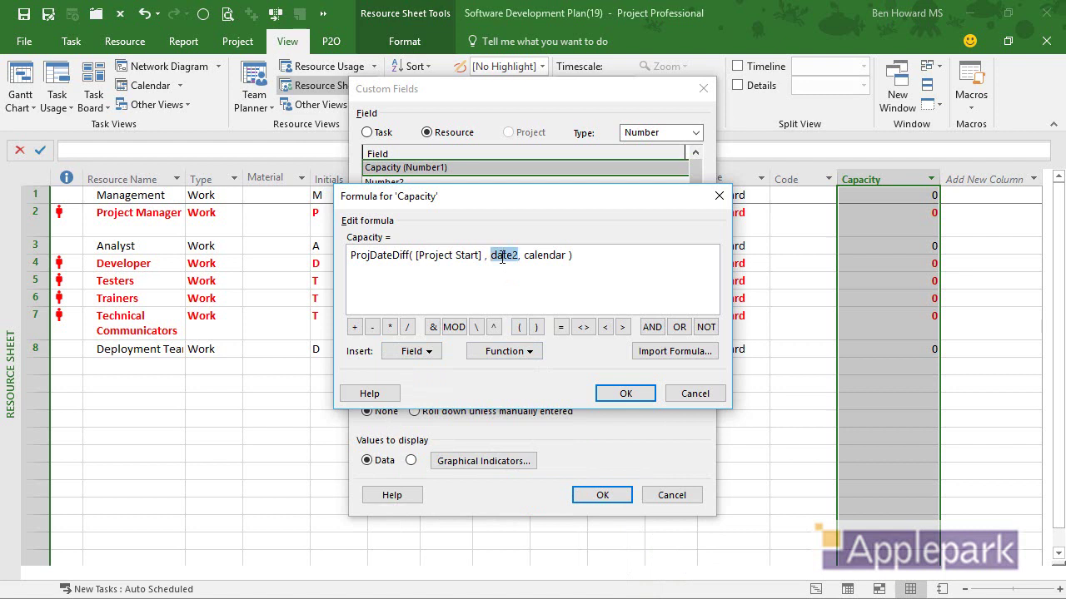
double_click(502, 256)
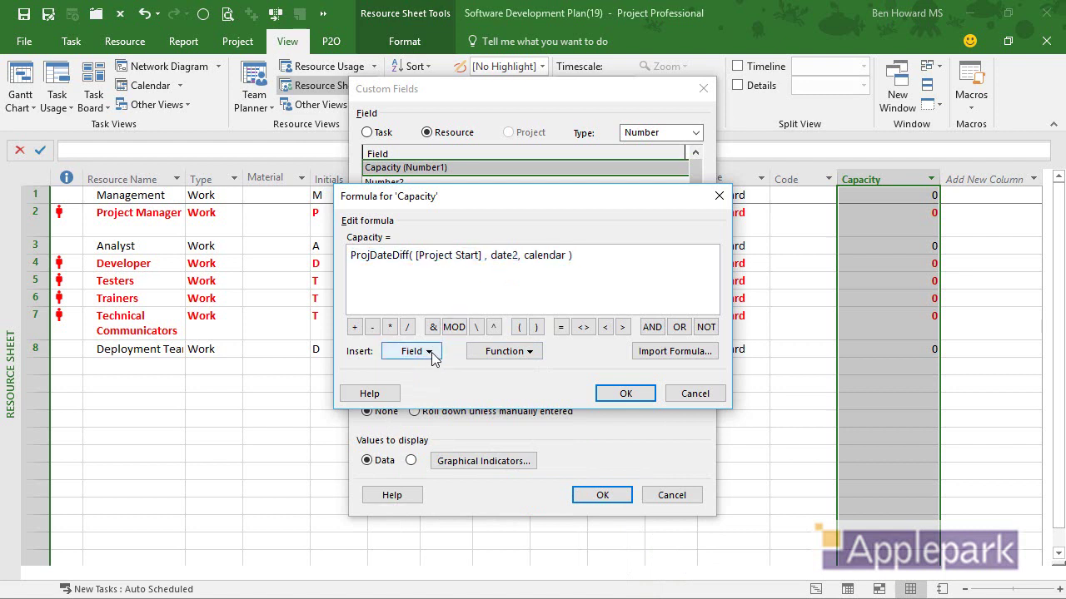
click(426, 353)
mouse_move(451, 475)
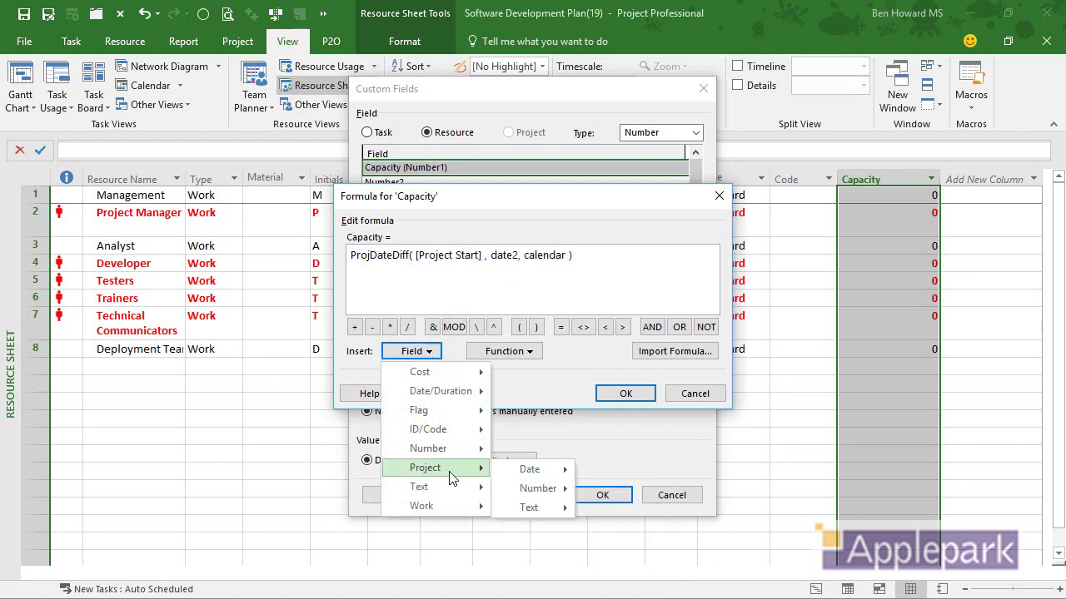
mouse_move(549, 469)
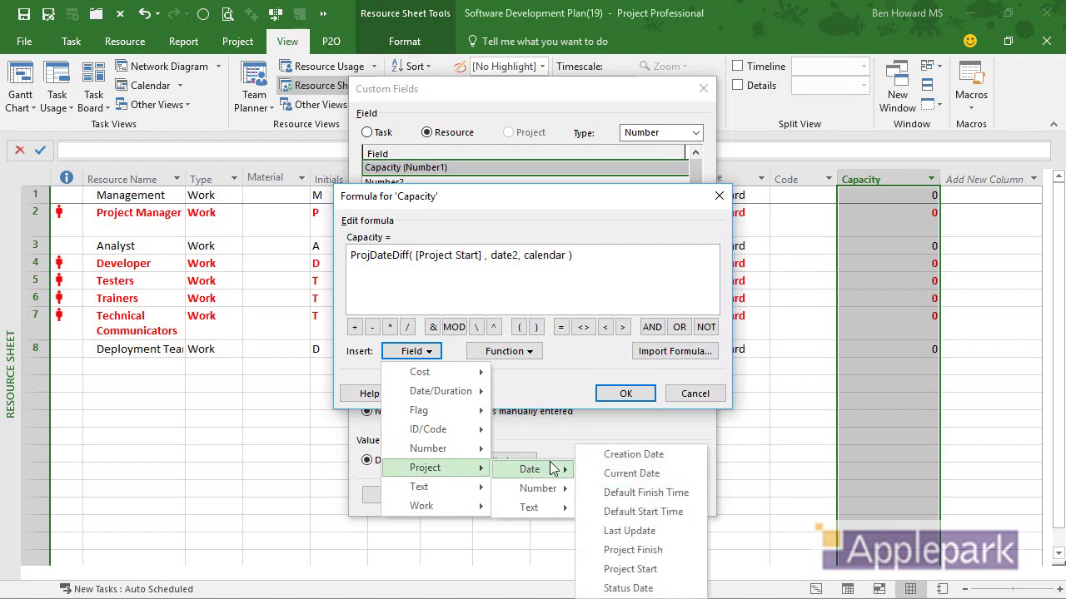
click(654, 551)
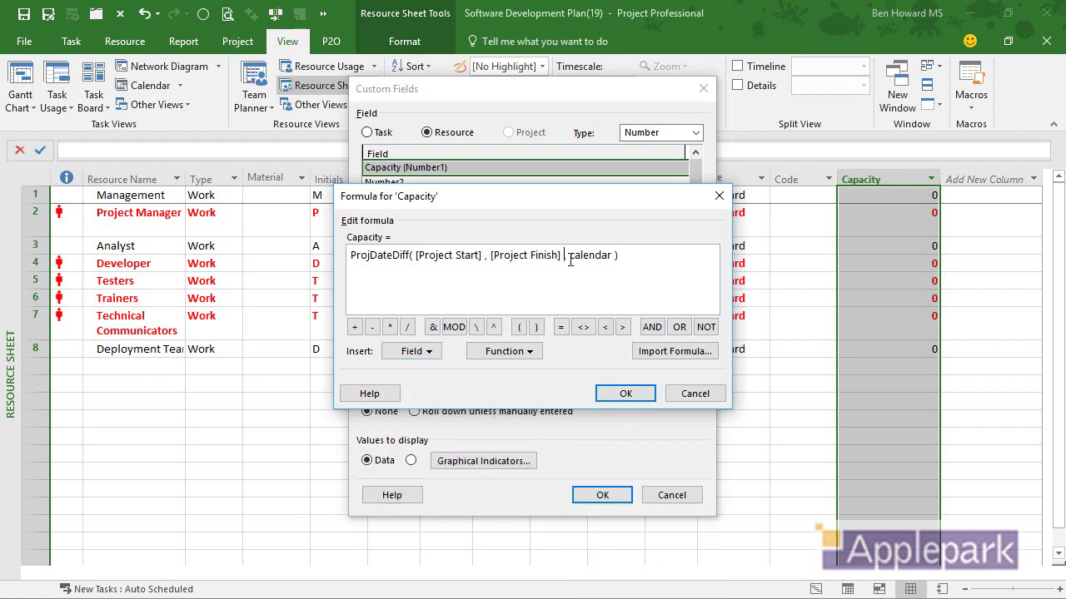
Remove the calendar argument and its preceding comma from the ProjDateDiff function in the Capacity formula
key(Delete)
key(Delete)
key(Delete)
key(Delete)
key(Delete)
key(Delete)
key(Delete)
key(Delete)
key(Delete)
key(Delete)
key(Delete)
Extend the Capacity formula after the ProjDateDiff function with / 60 * [Max Units]
text(/ 60)
text(*)
click(428, 353)
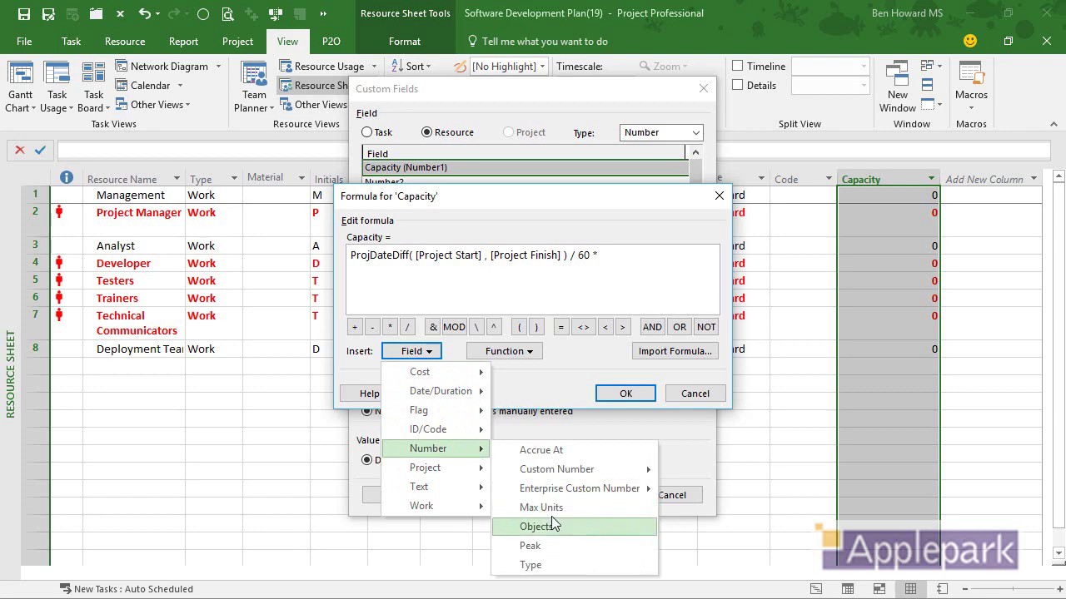
click(553, 511)
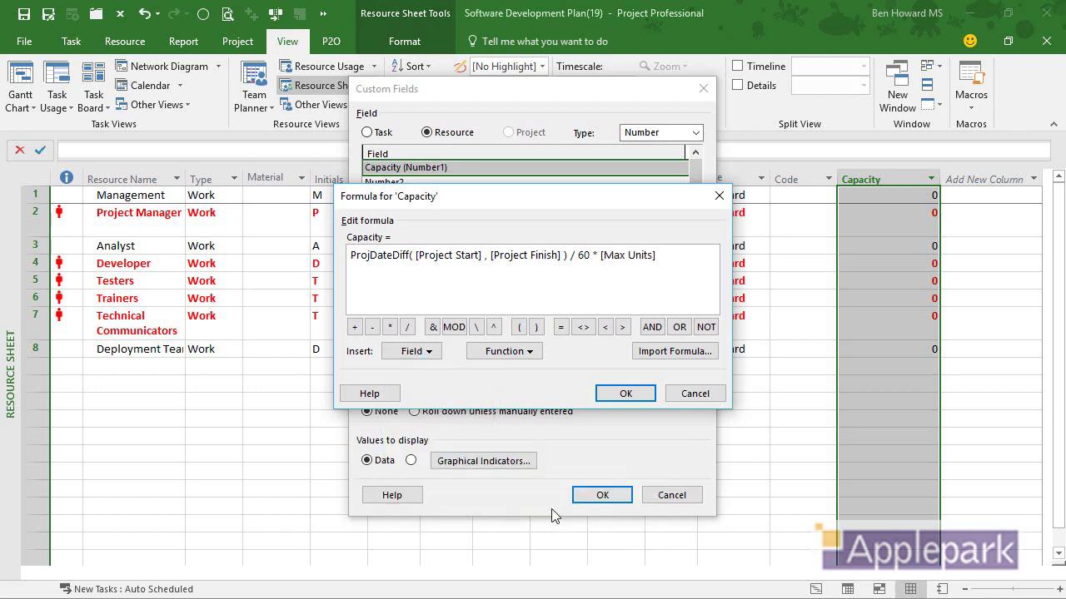
Apply the formula to the Capacity field, accept the replacement of its existing data, and return to the Management resource's capacity in the sheet
click(640, 396)
click(513, 368)
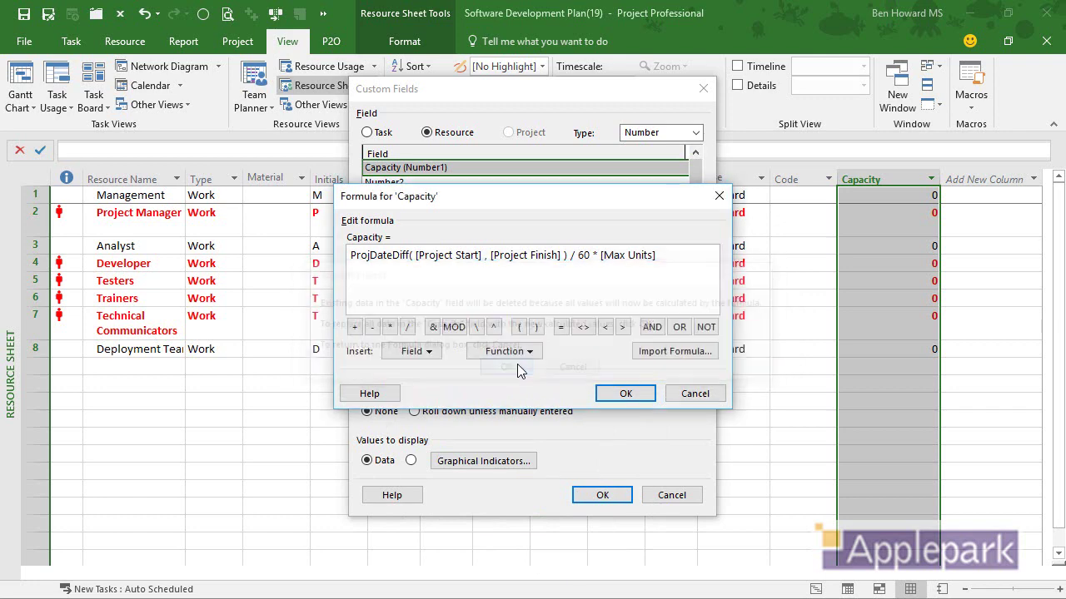
click(602, 496)
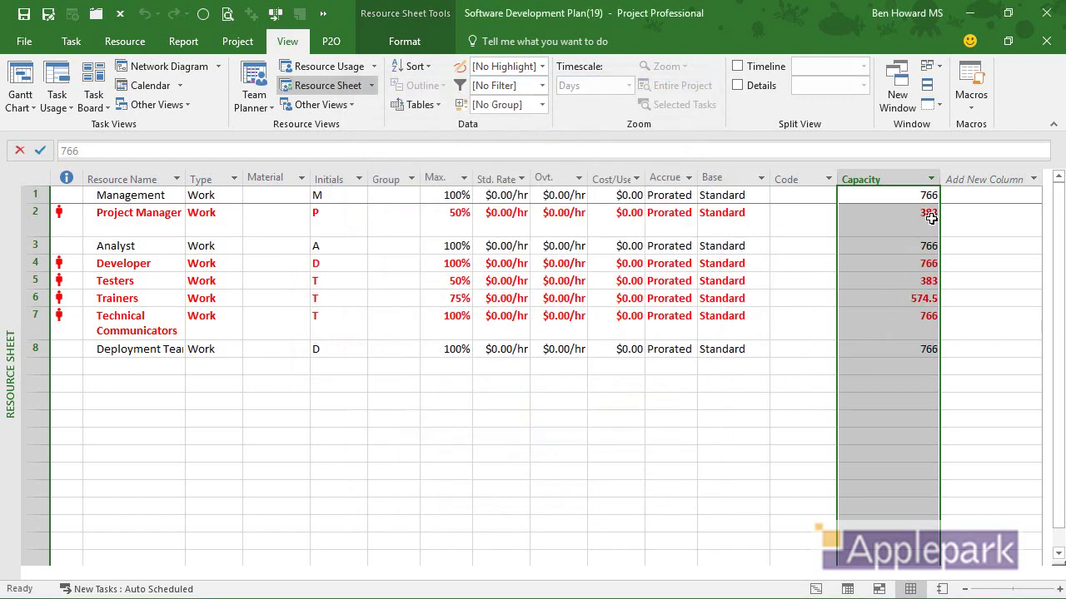
click(900, 195)
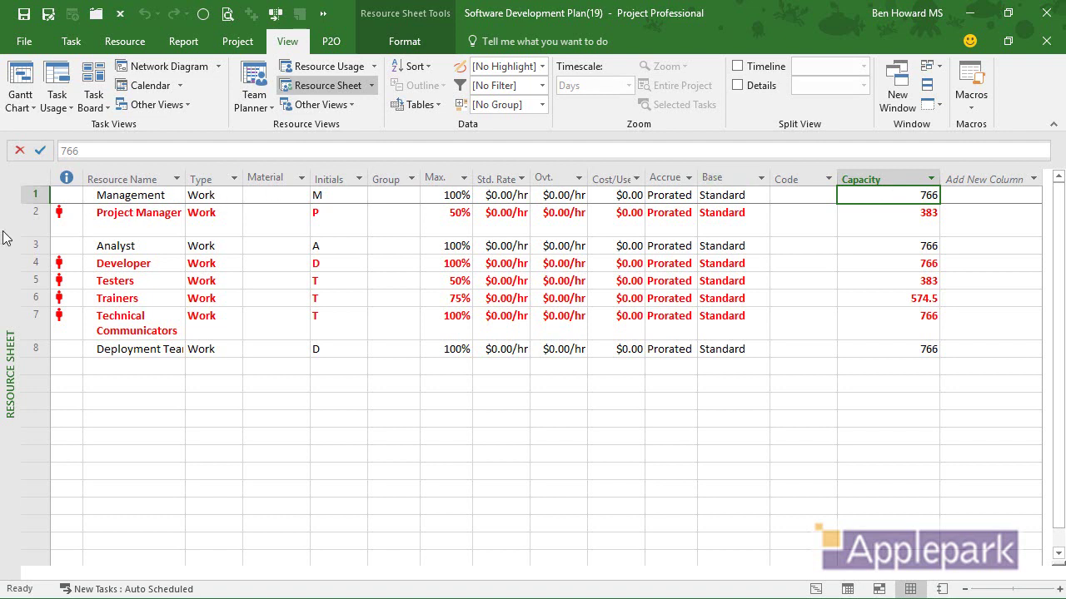
Open the Resource Overview report
click(178, 43)
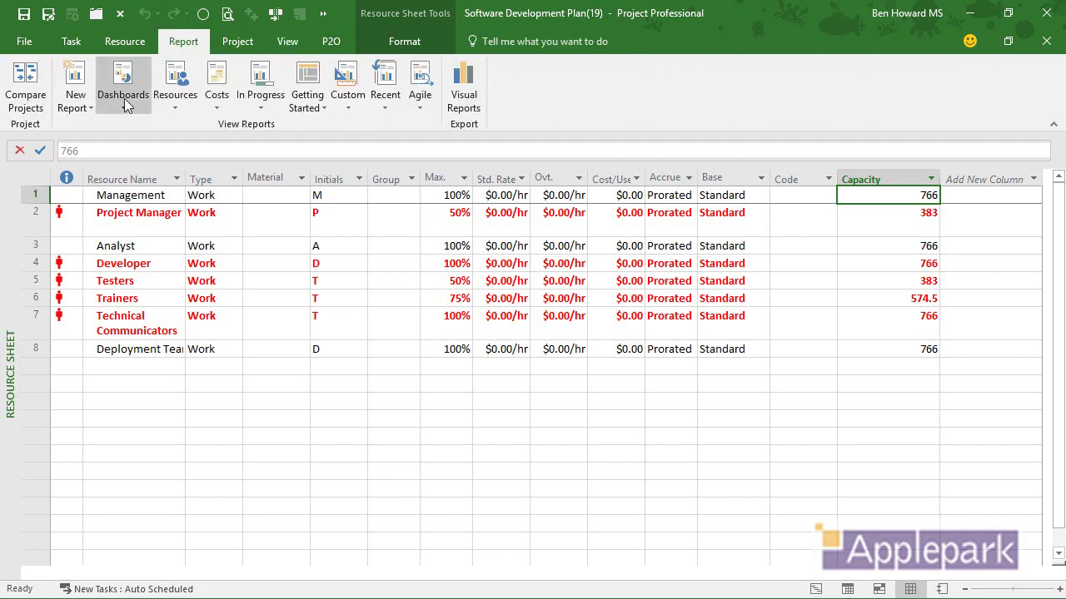
click(171, 102)
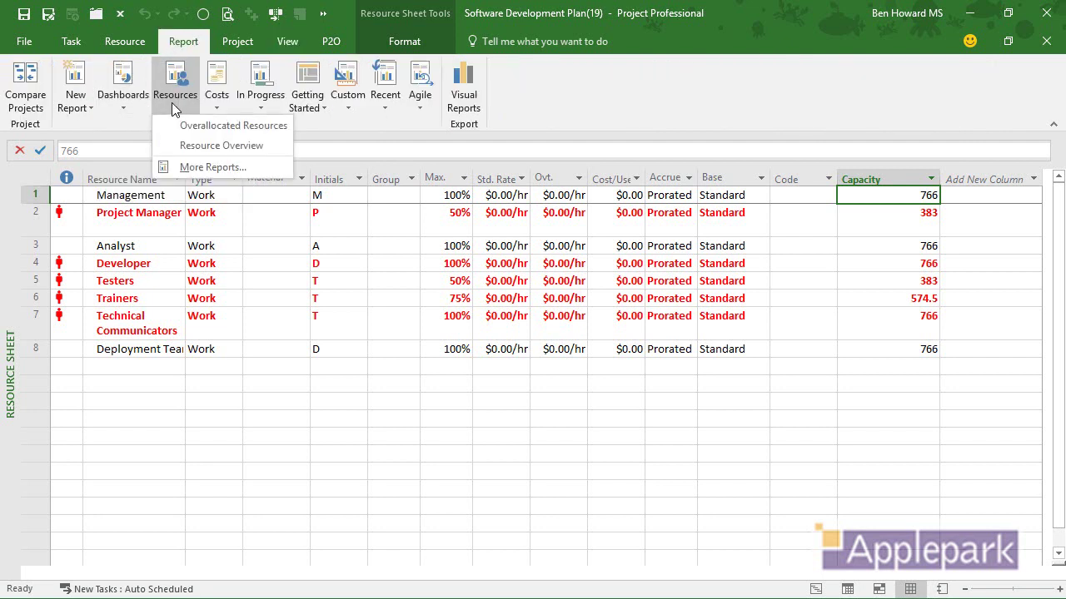
click(221, 145)
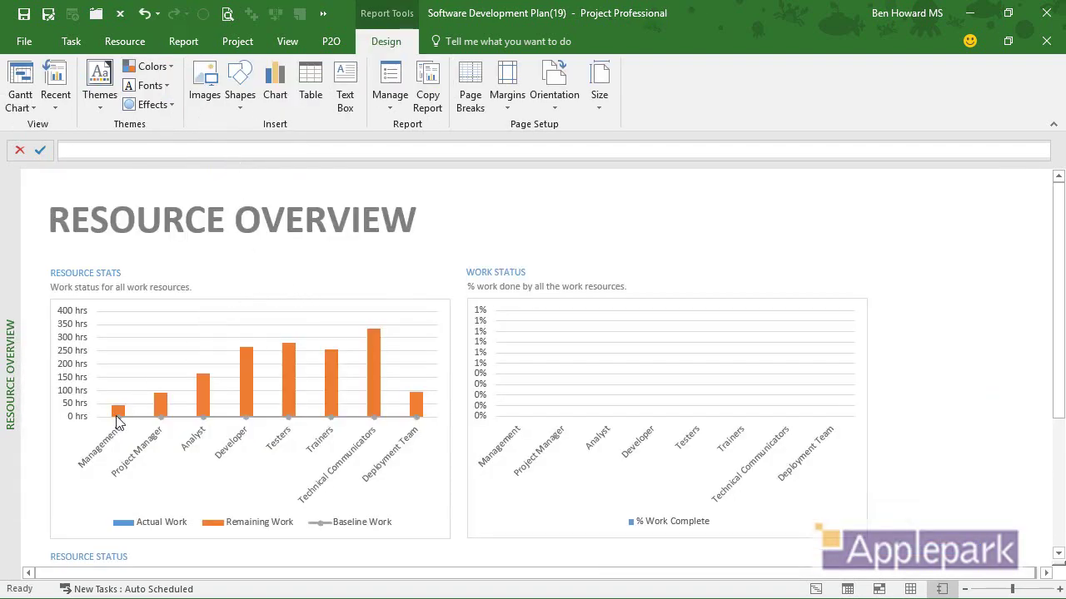
Remove the Baseline Work and Actual Work fields from the Resource Stats chart
click(201, 348)
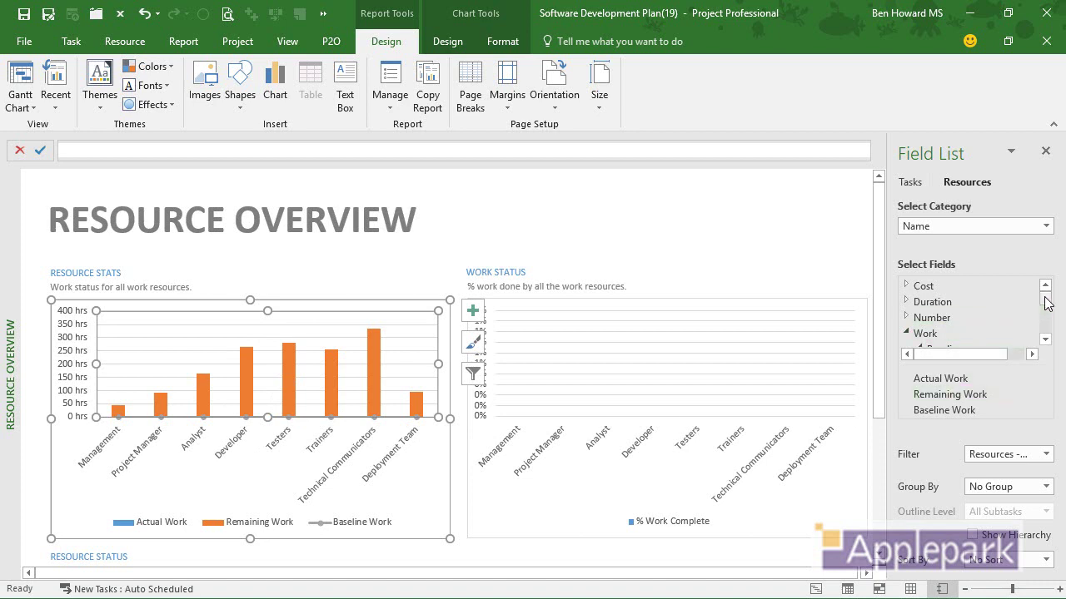
drag(1047, 303, 1046, 299)
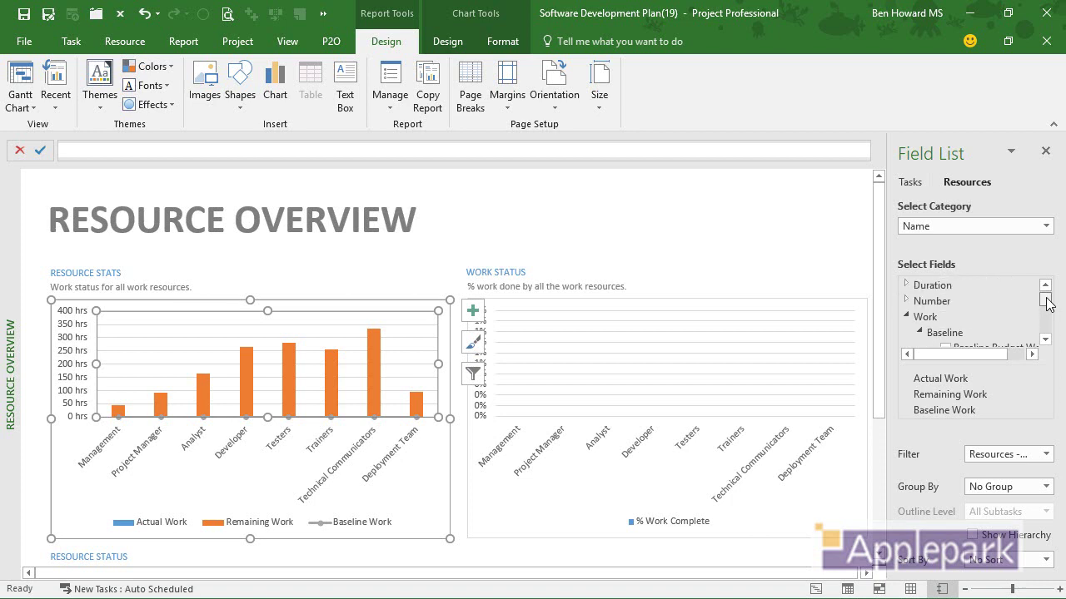
click(1046, 338)
click(1046, 339)
click(1046, 340)
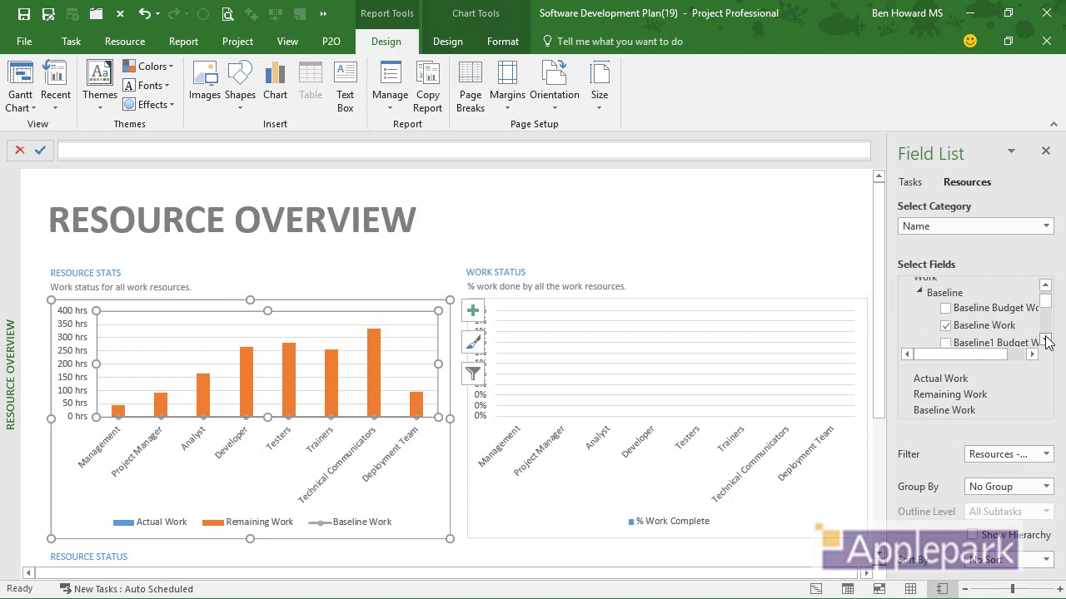
click(944, 326)
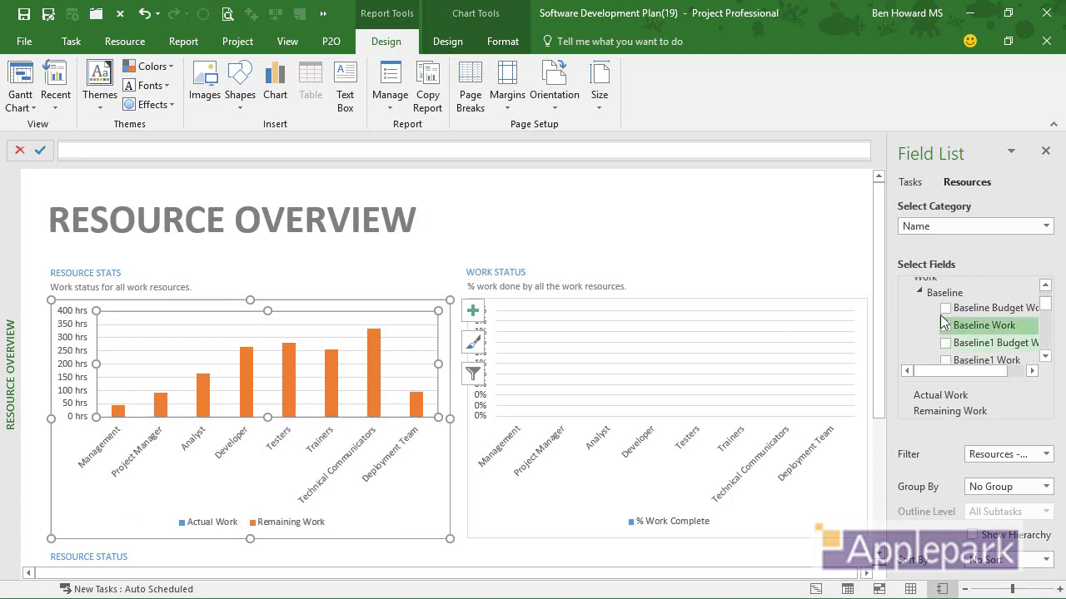
click(919, 293)
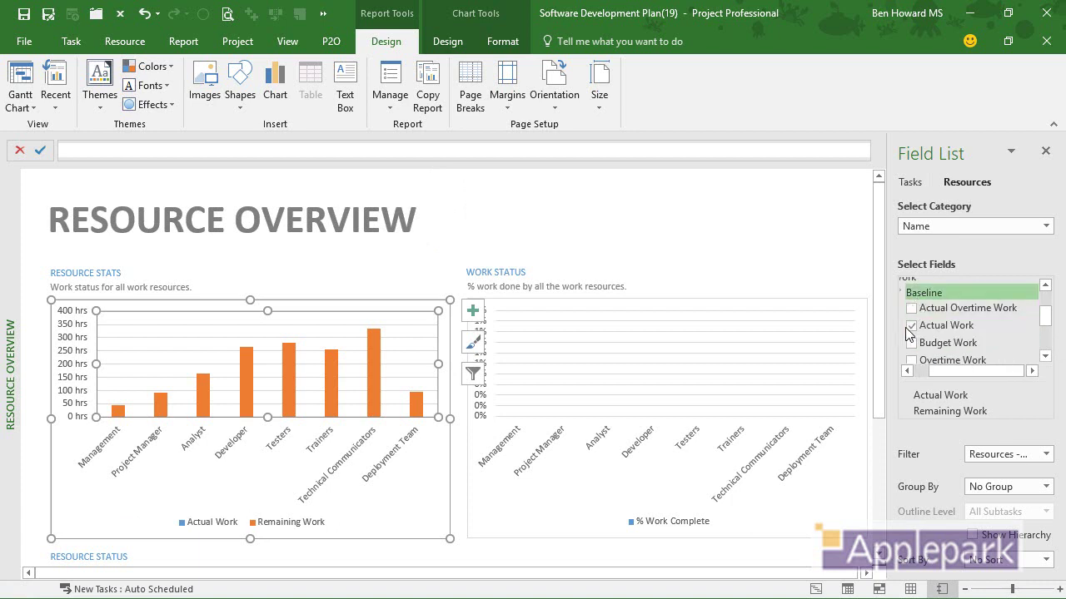
click(911, 326)
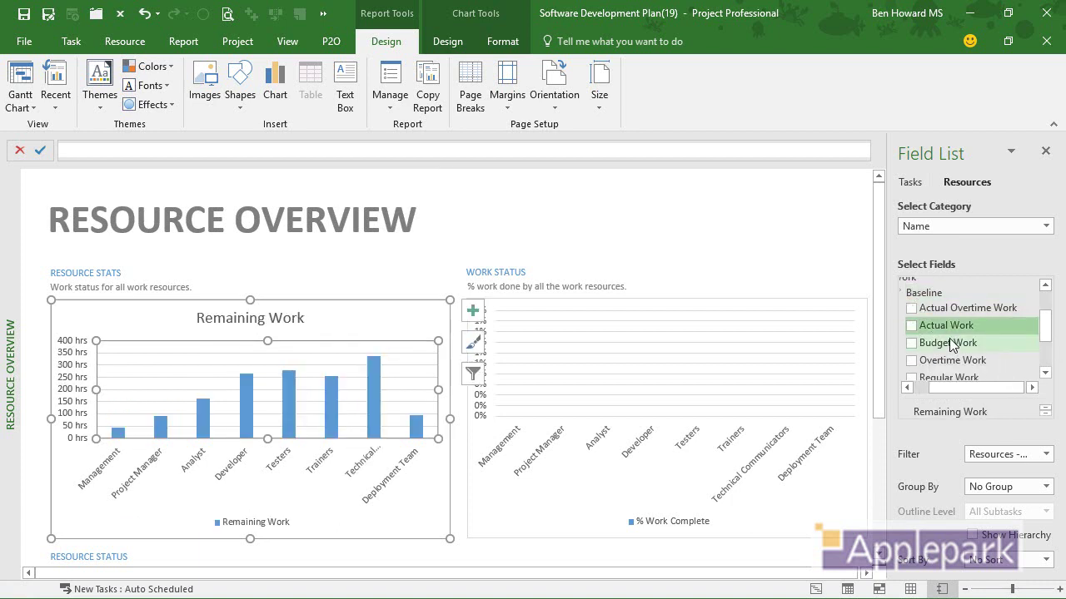
Replace the Remaining Work field with the Work field in the Resource Stats chart
scroll(940, 342, down, 2)
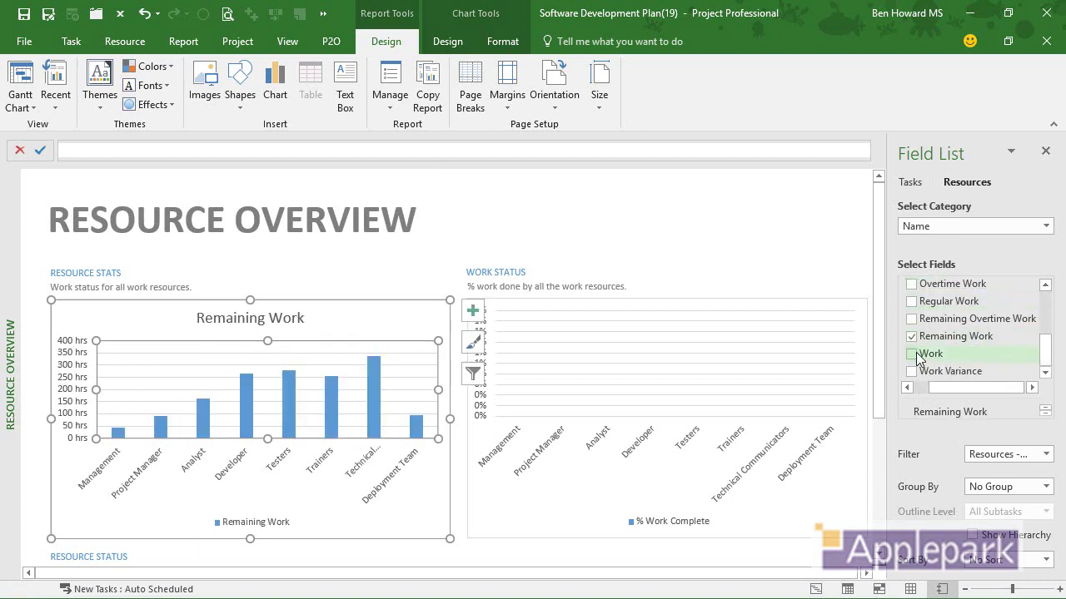
click(910, 354)
click(911, 337)
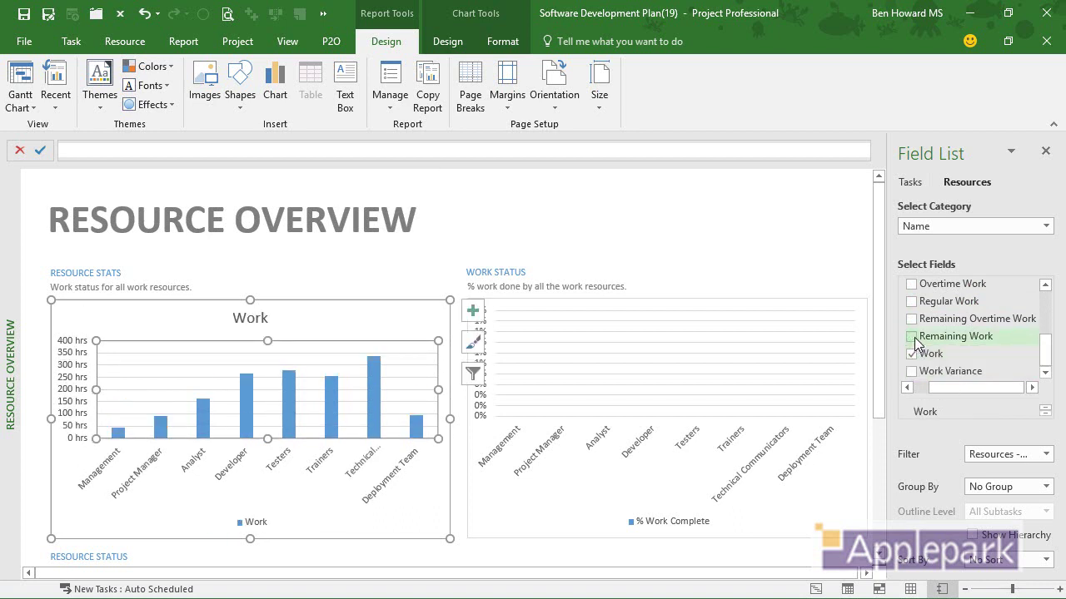
Add the custom number field Capacity (Number1) to the Resource Stats chart
scroll(912, 341, up, 5)
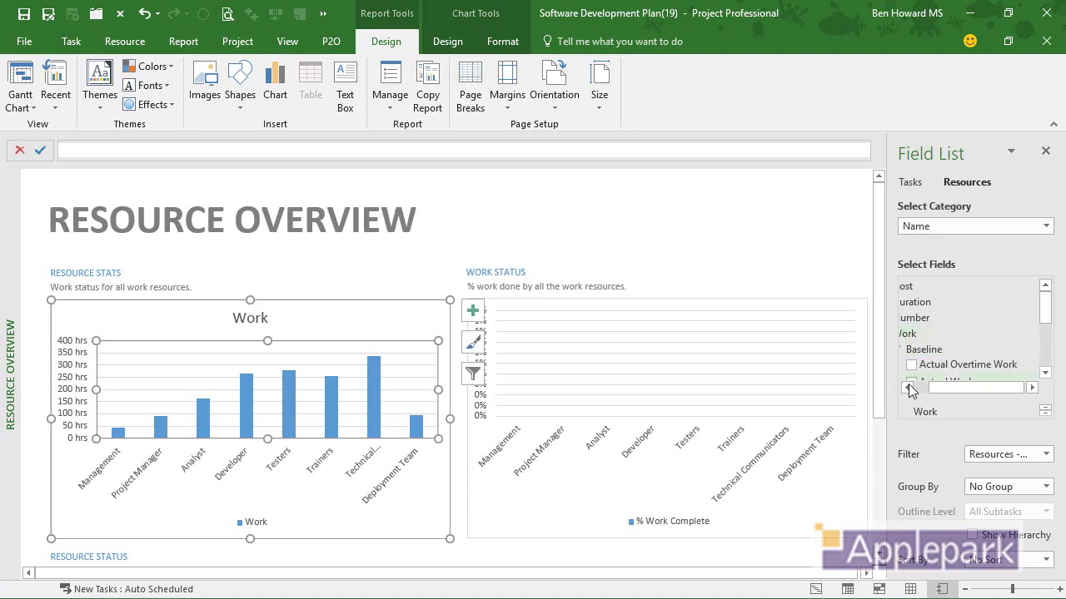
drag(932, 392, 918, 391)
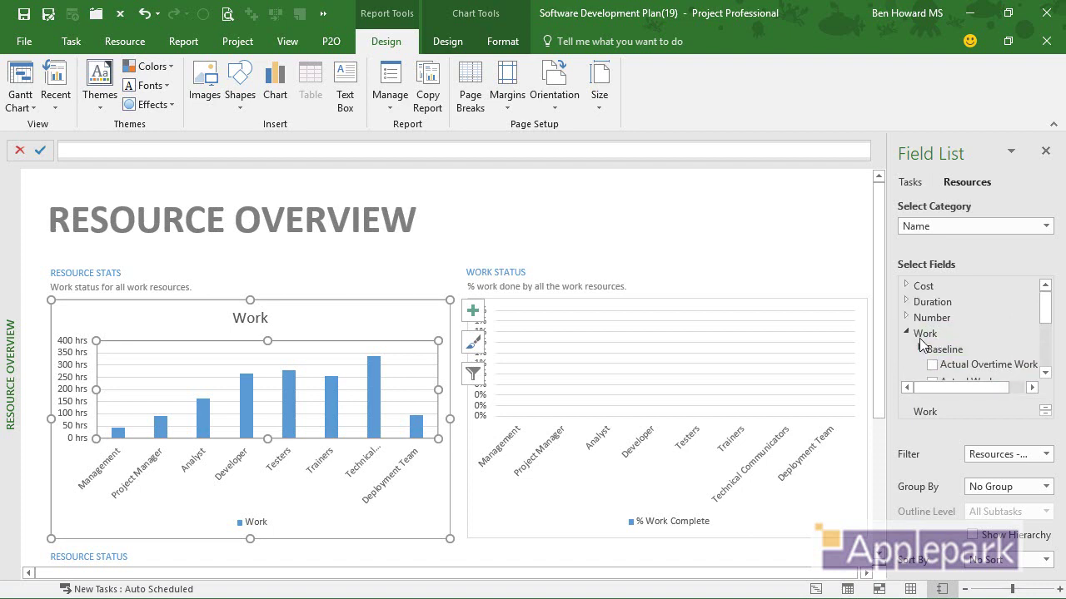
click(912, 318)
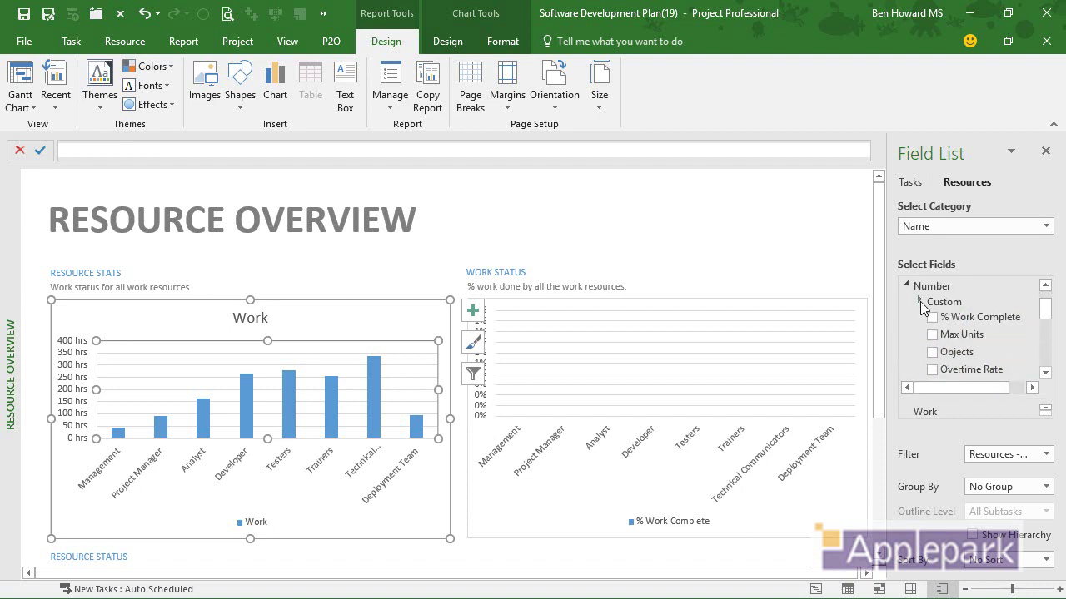
click(920, 302)
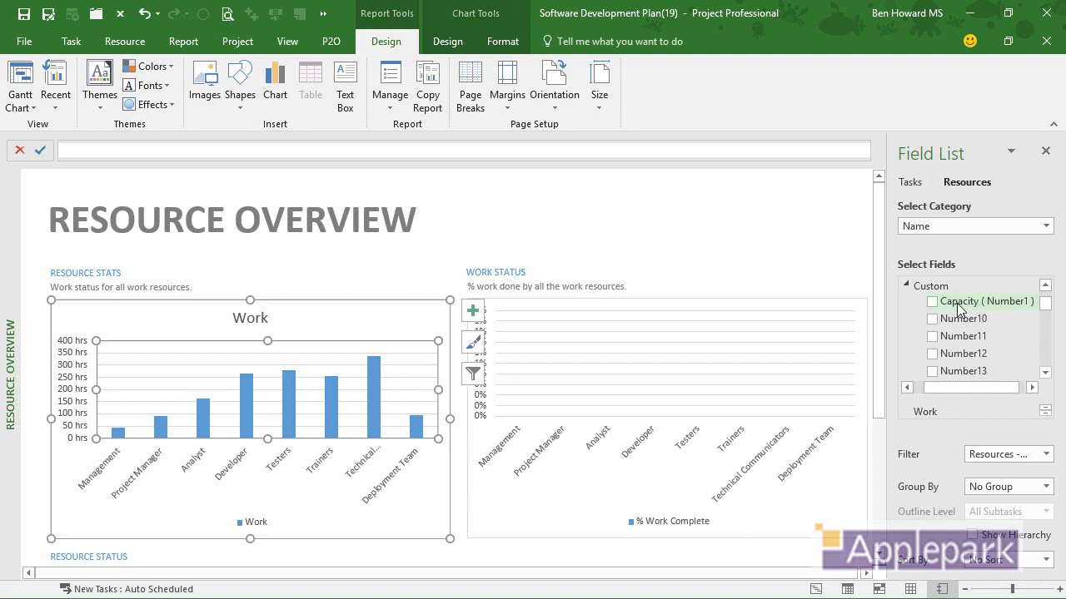
click(932, 302)
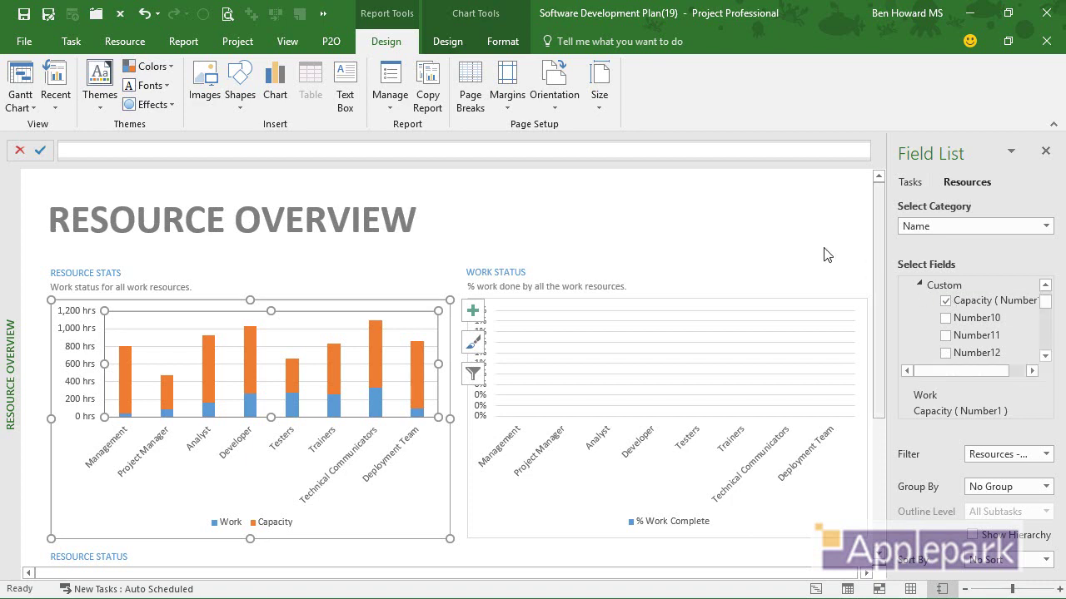
Change the Resource Stats chart to a Clustered Column - Line combo, with Work as columns and Capacity as a line
click(448, 41)
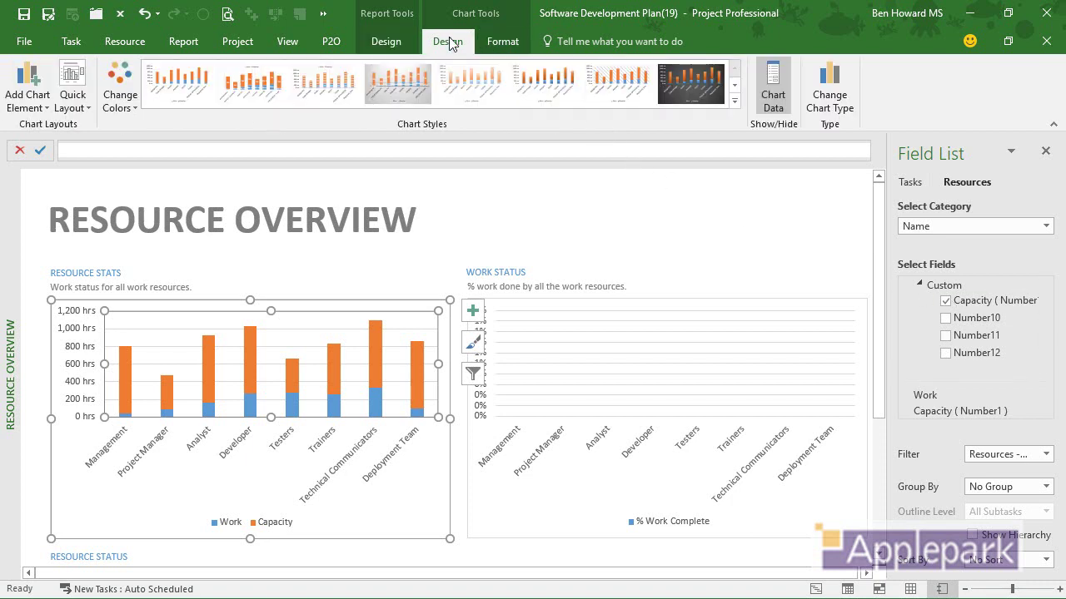
click(825, 106)
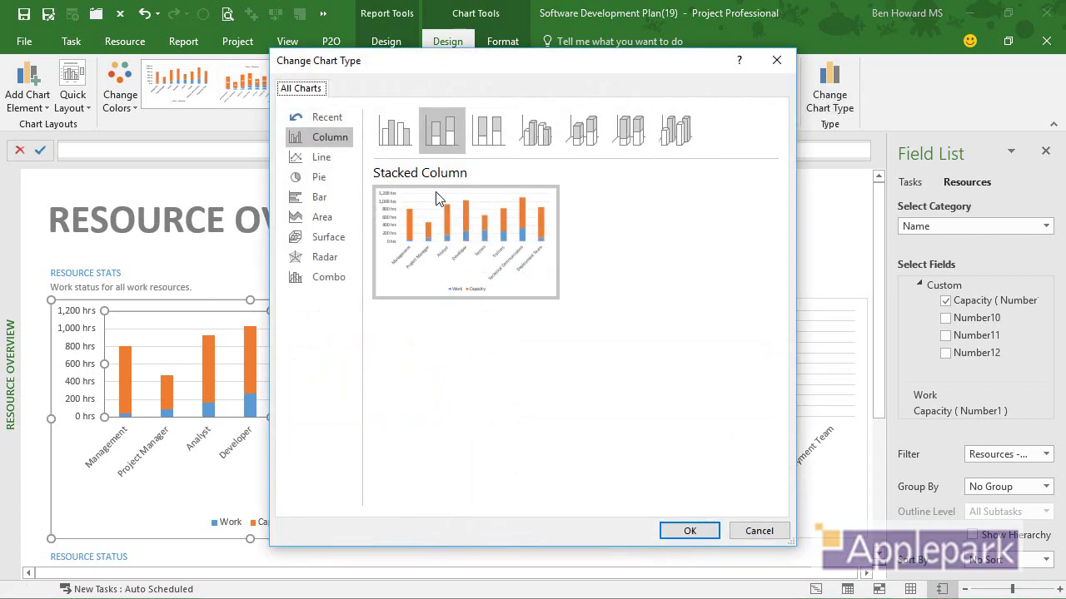
click(325, 276)
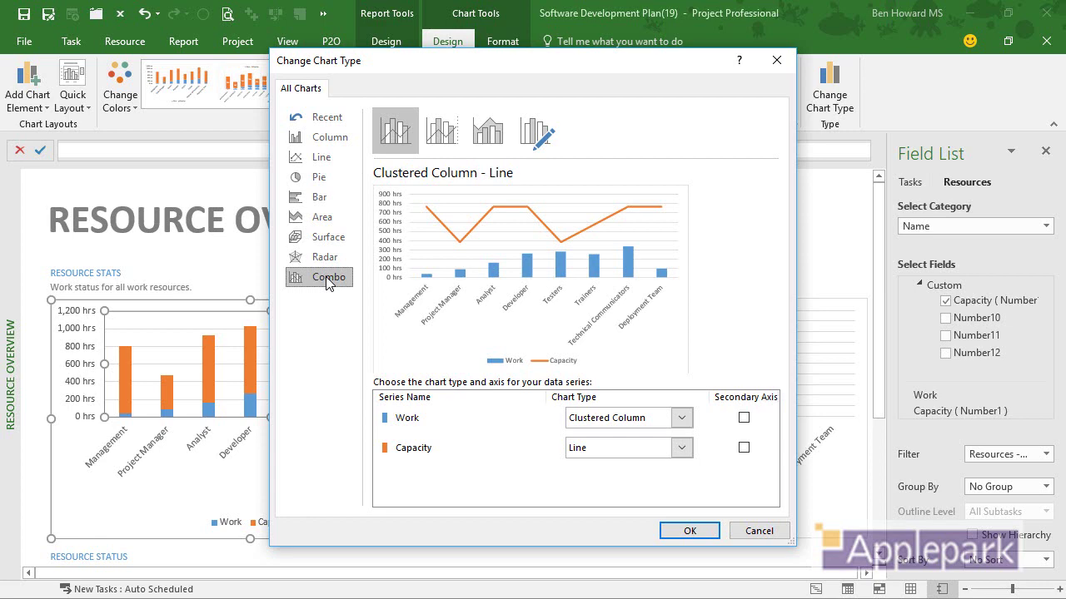
click(694, 531)
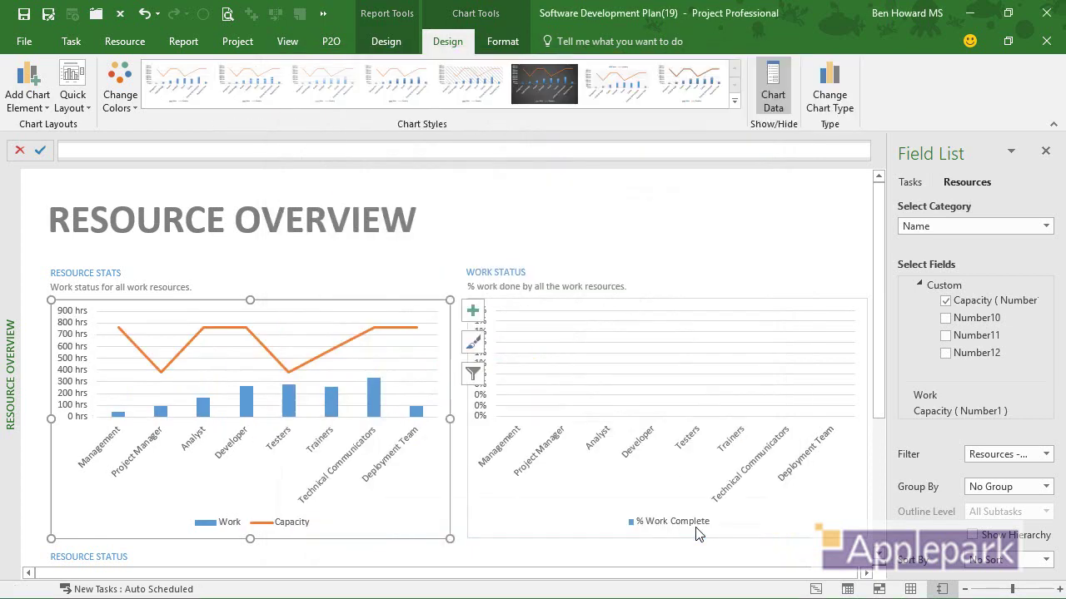